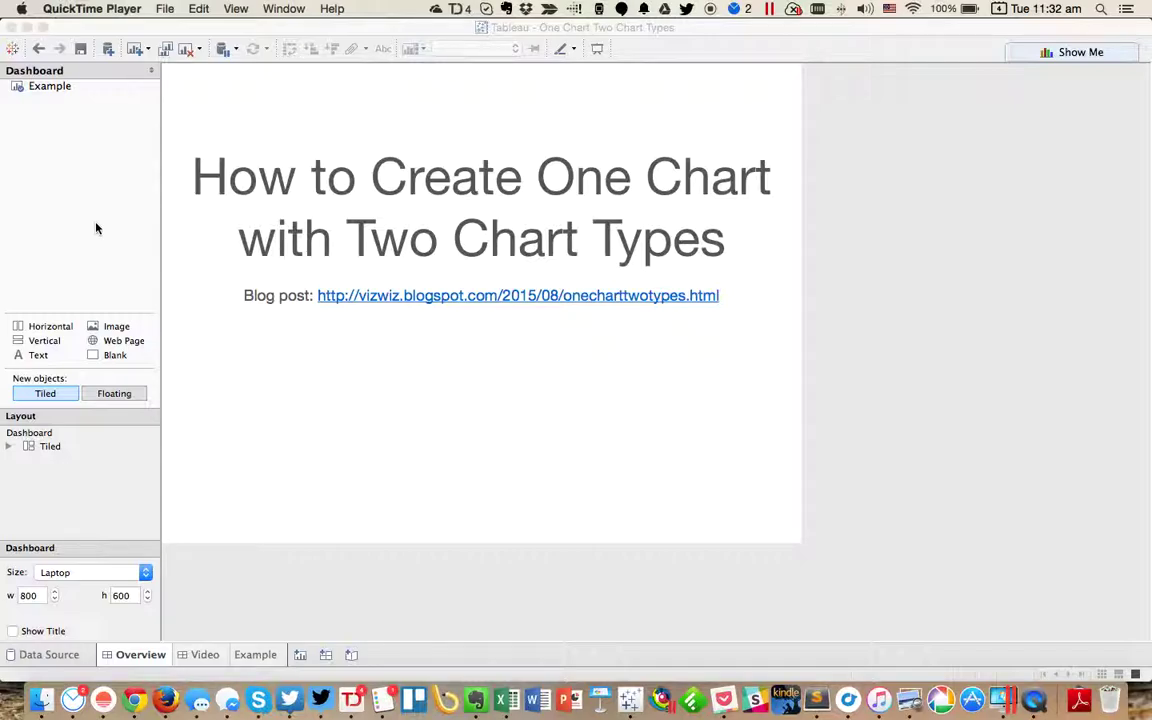
On the Example sheet, plot SUM(Sales) against MONTH(Order Date) as a line chart
click(255, 657)
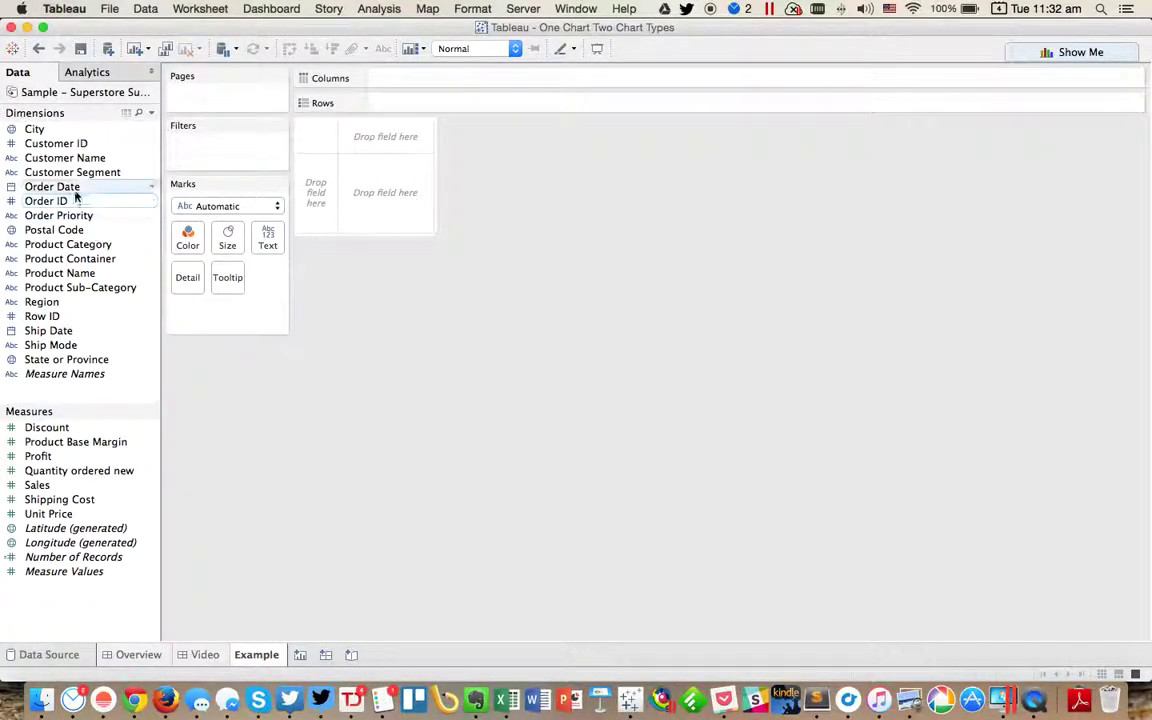
drag(75, 195, 395, 80)
click(535, 268)
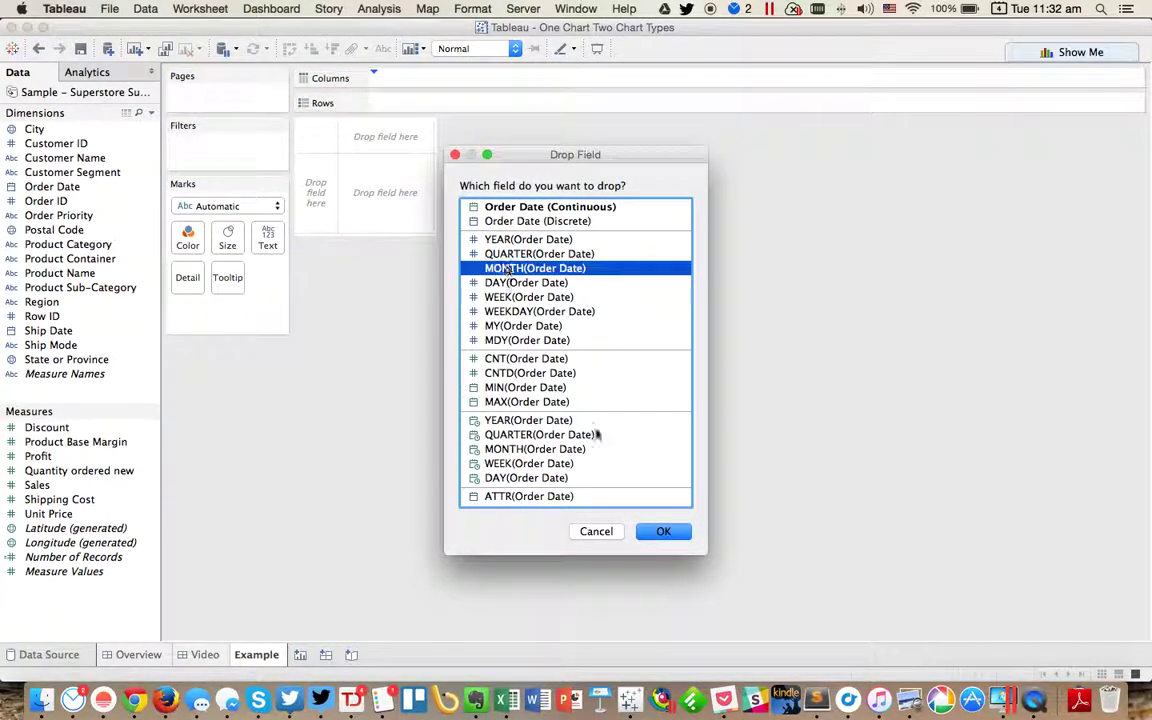
click(651, 530)
drag(62, 484, 450, 108)
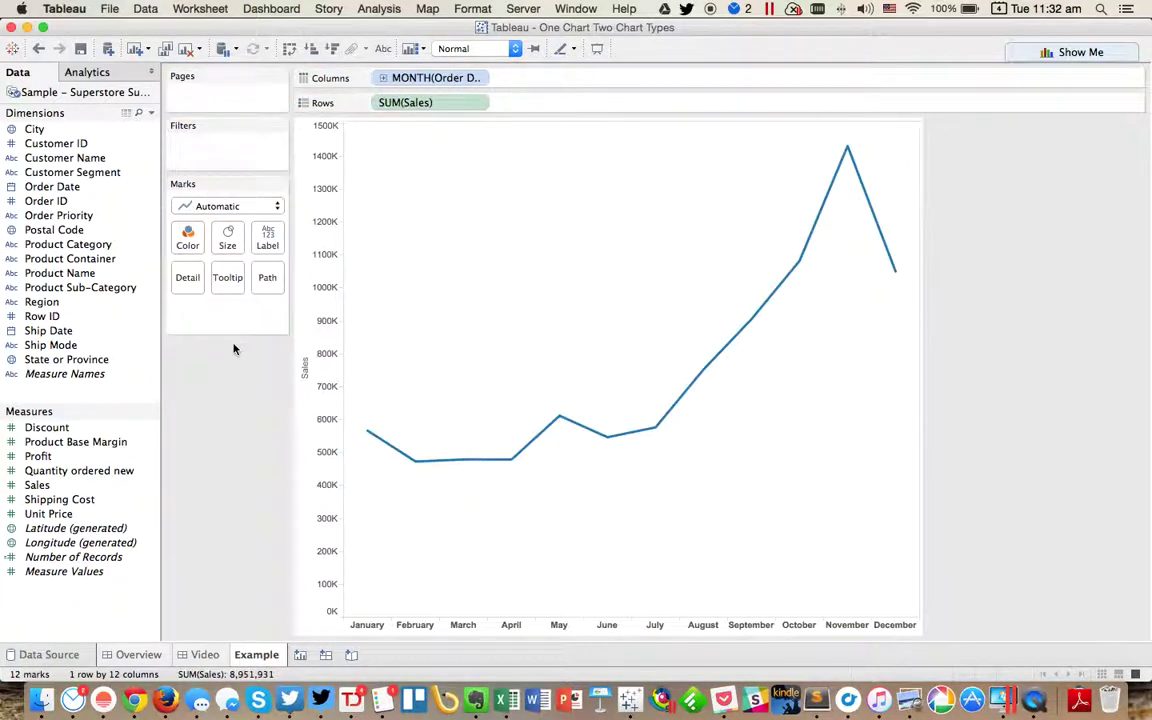
Try Bar and Area mark types, then fix the Marks card explicitly to Line
click(217, 207)
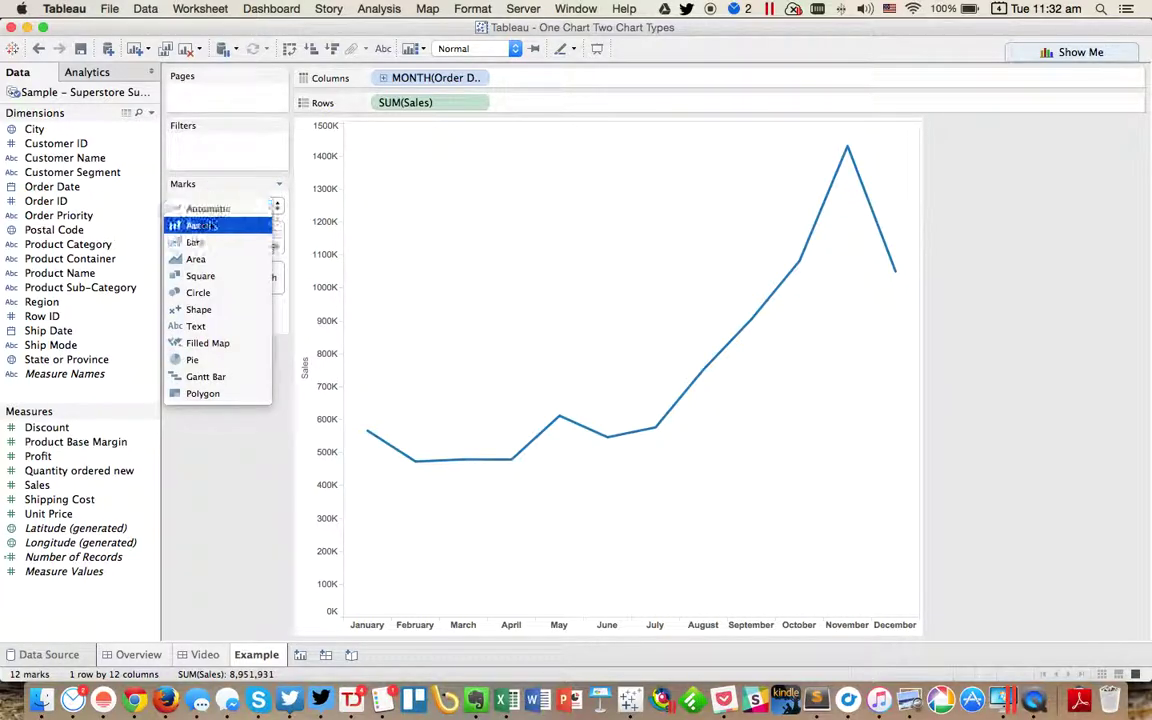
click(218, 225)
click(220, 207)
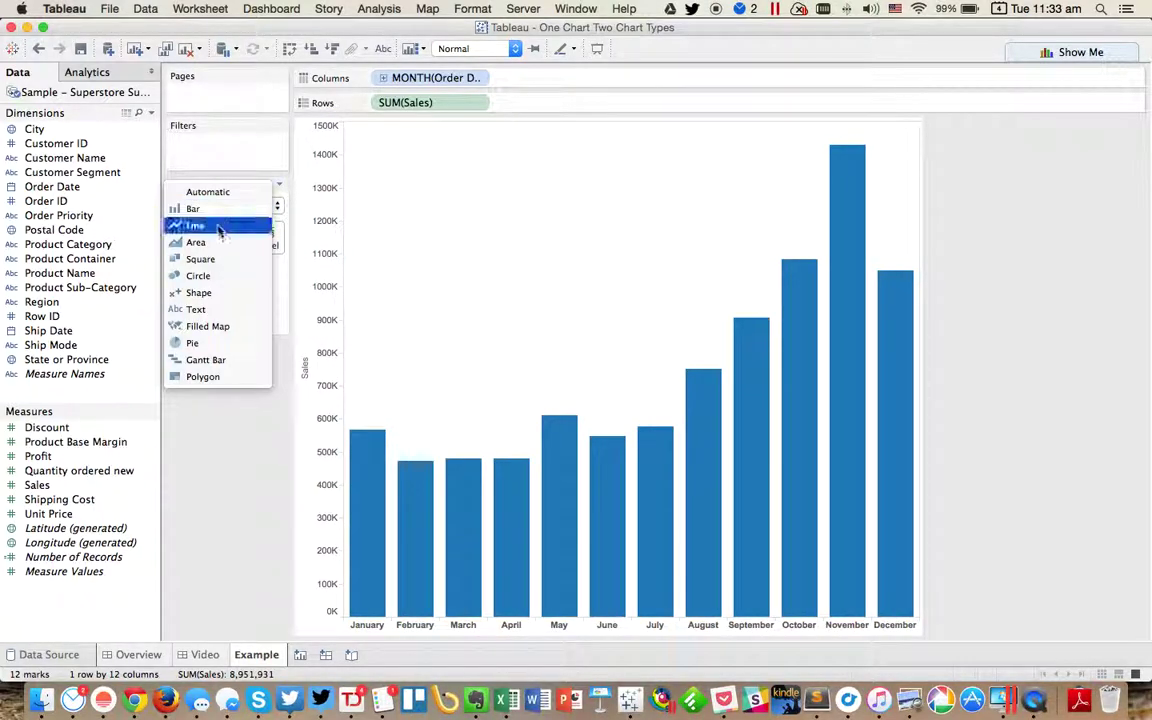
click(218, 225)
click(223, 210)
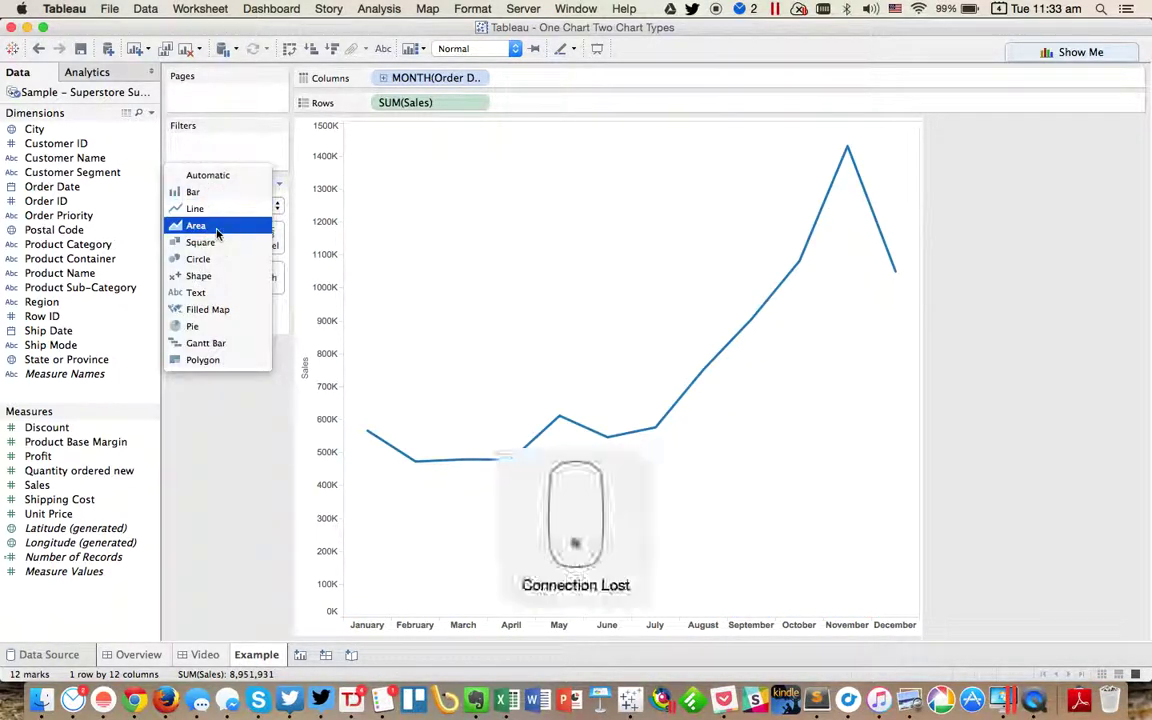
click(219, 225)
click(217, 207)
click(216, 195)
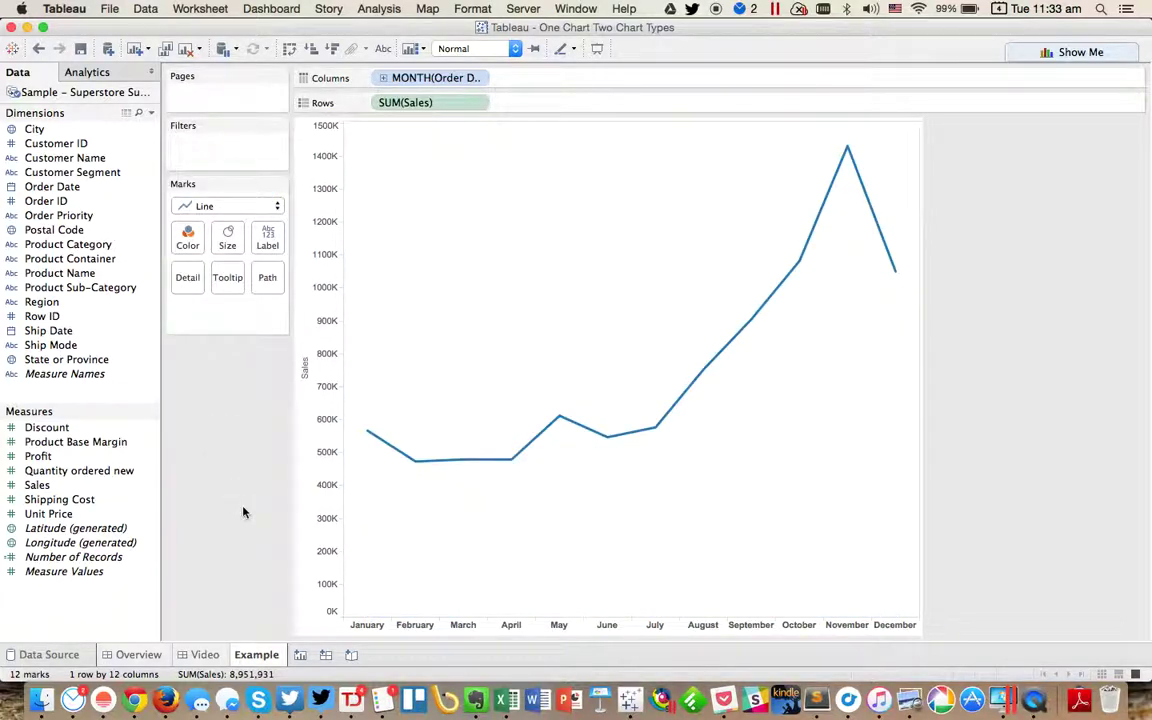
Start a new parameter named Viz Type with String data type and a List of allowed values
right_click(31, 624)
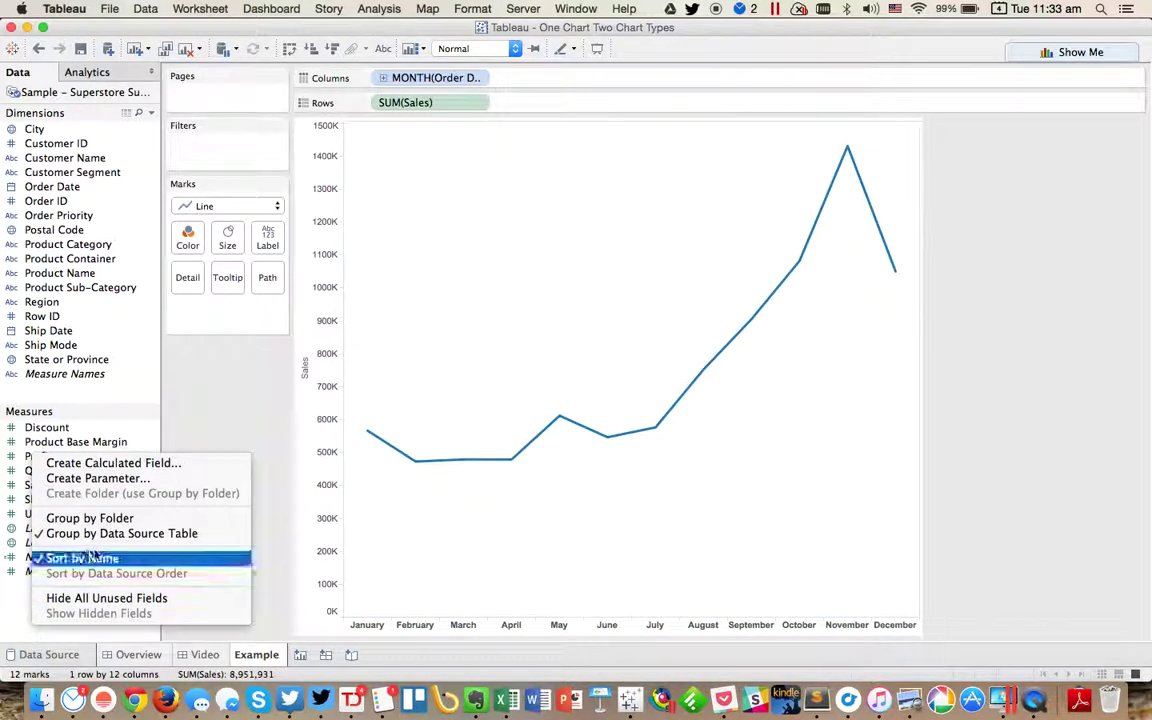
click(120, 480)
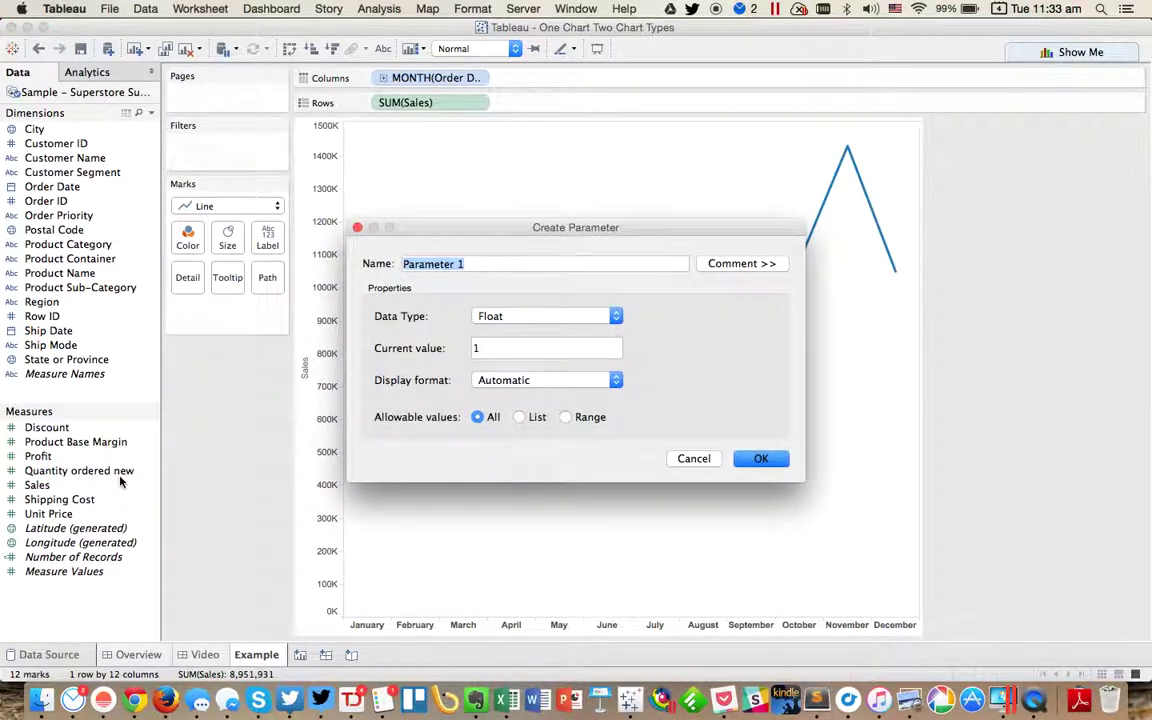
text(Viz T)
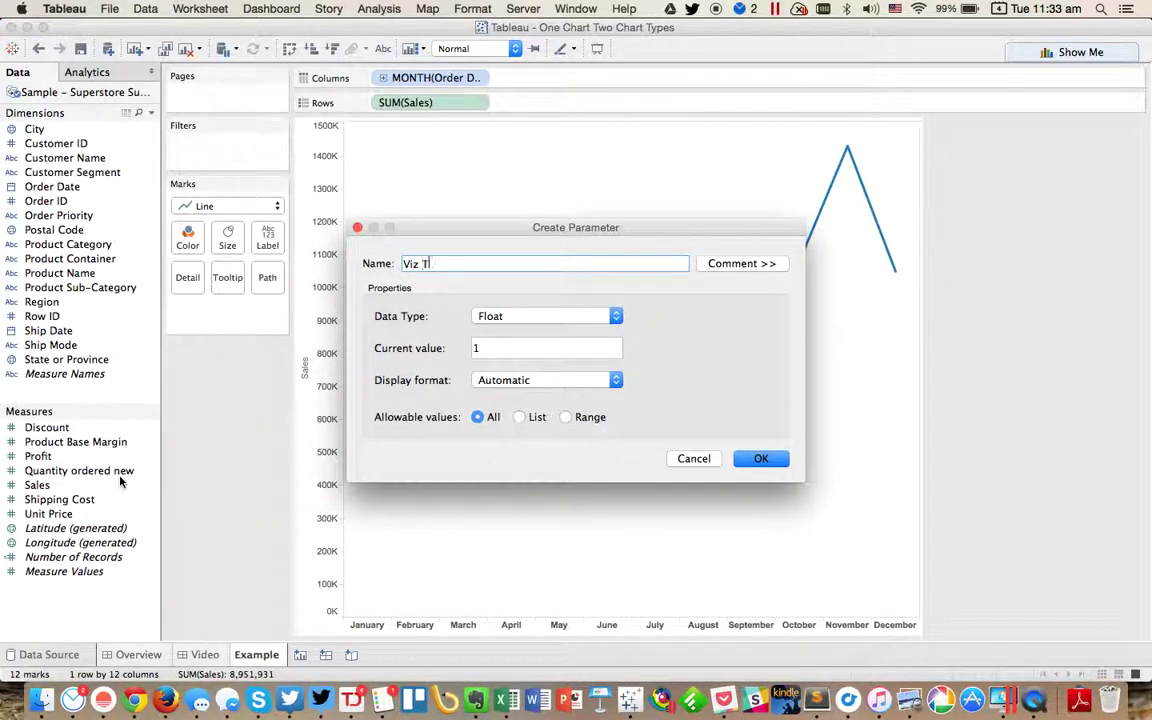
text(ype)
click(527, 321)
click(522, 345)
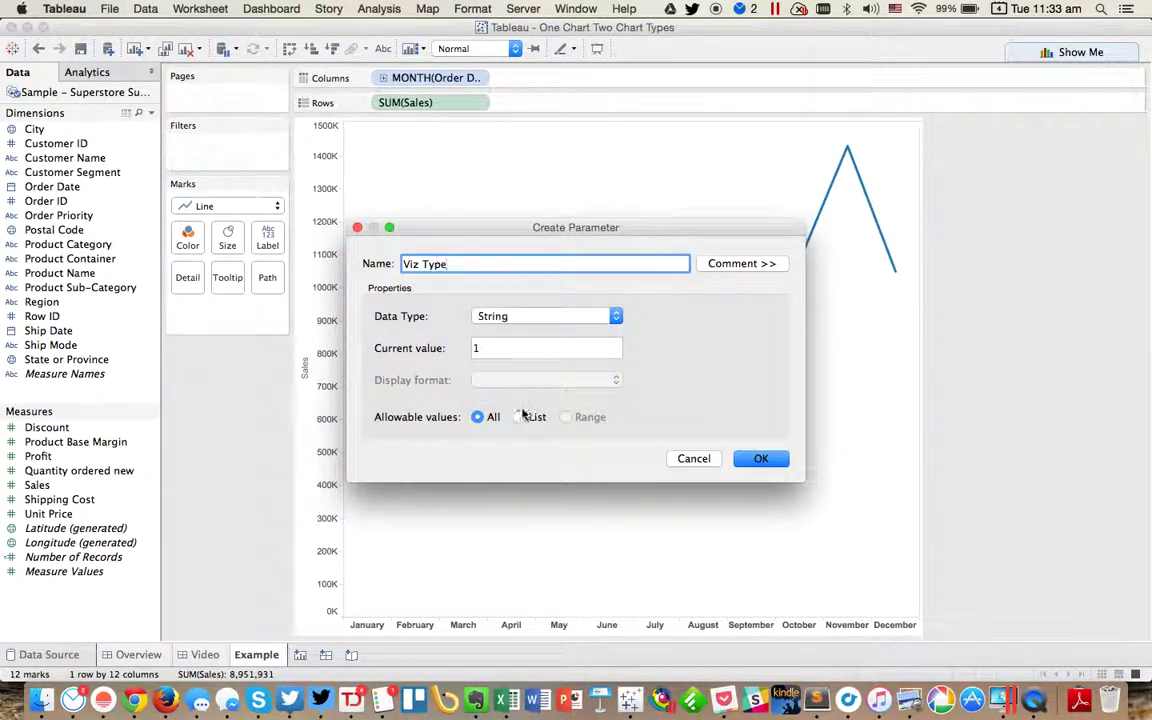
click(522, 416)
Add Bar and Line as the parameter's list values and confirm it
click(415, 493)
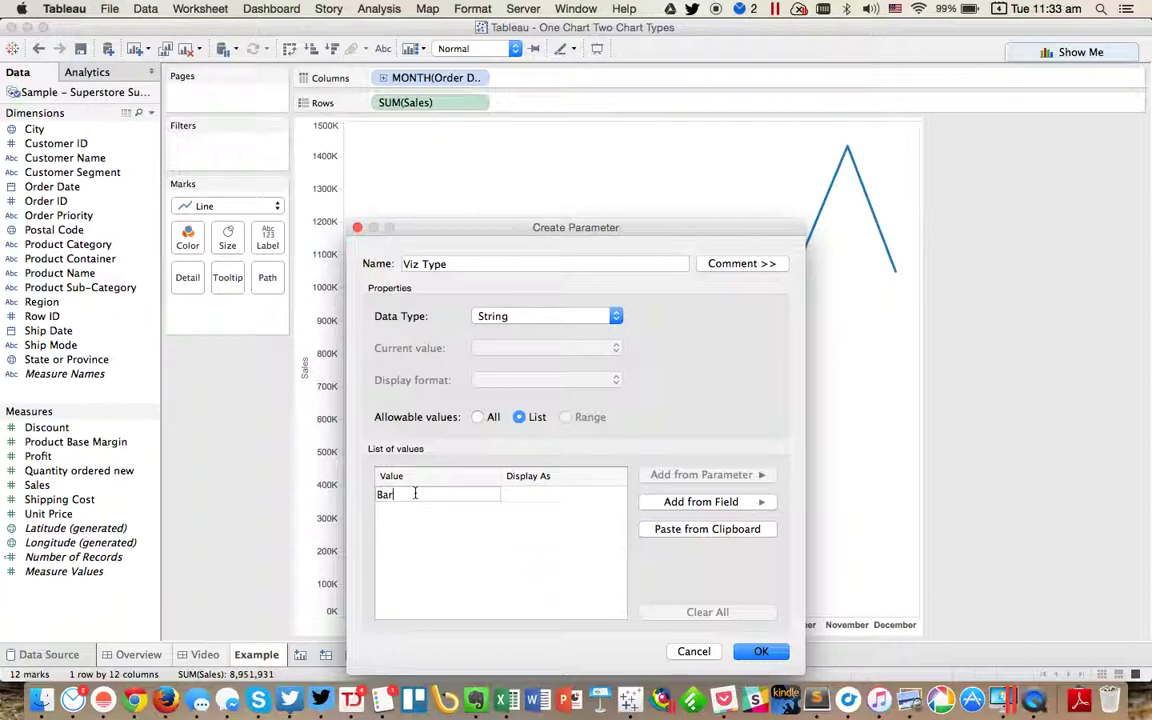
text(Bar)
key(Return)
text(Line)
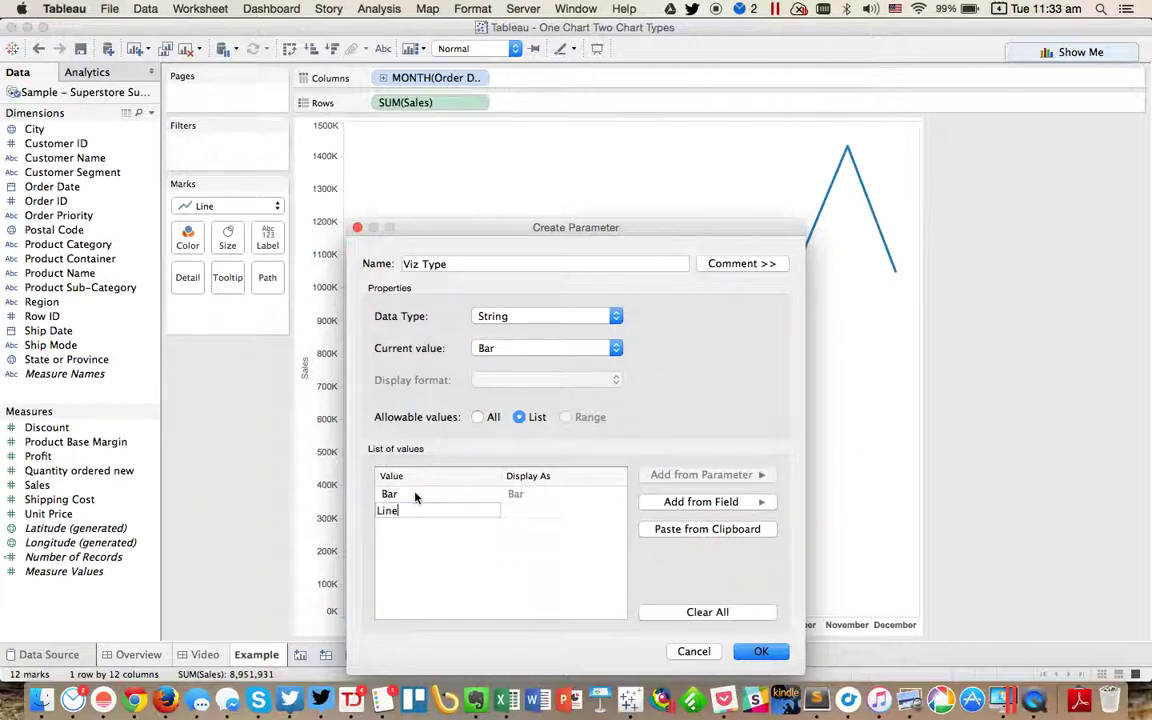
key(Return)
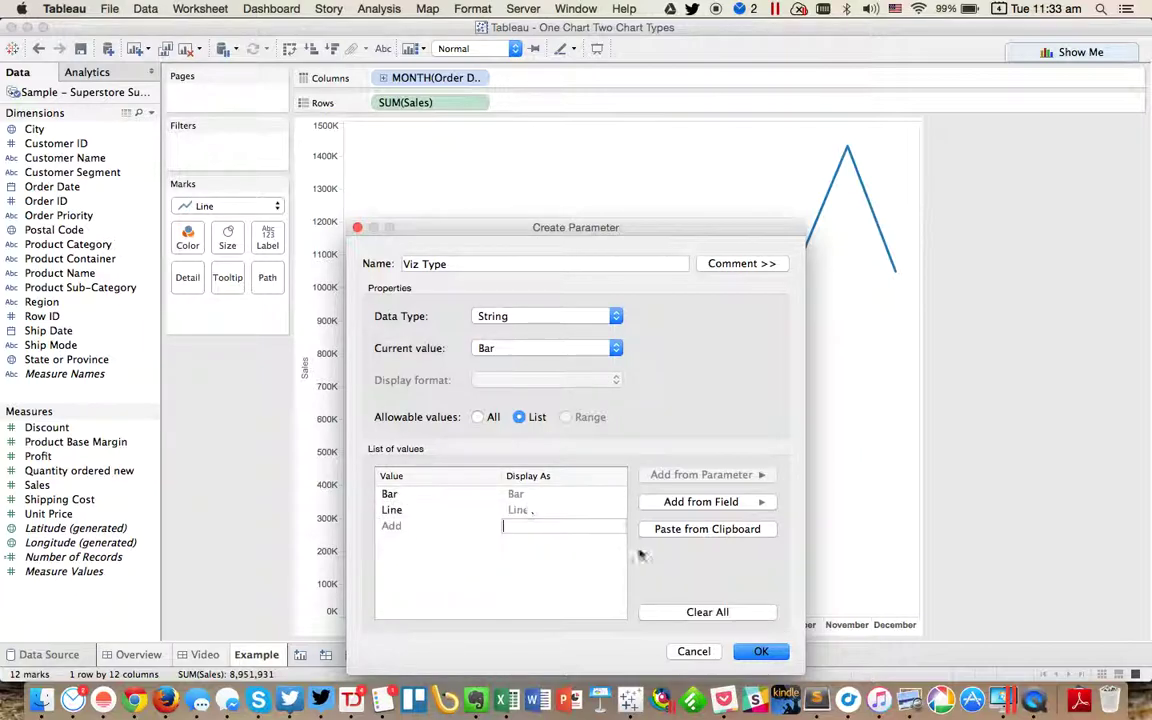
click(757, 652)
click(30, 632)
Show the Viz Type parameter control, switching it to Line and back to Bar
right_click(30, 632)
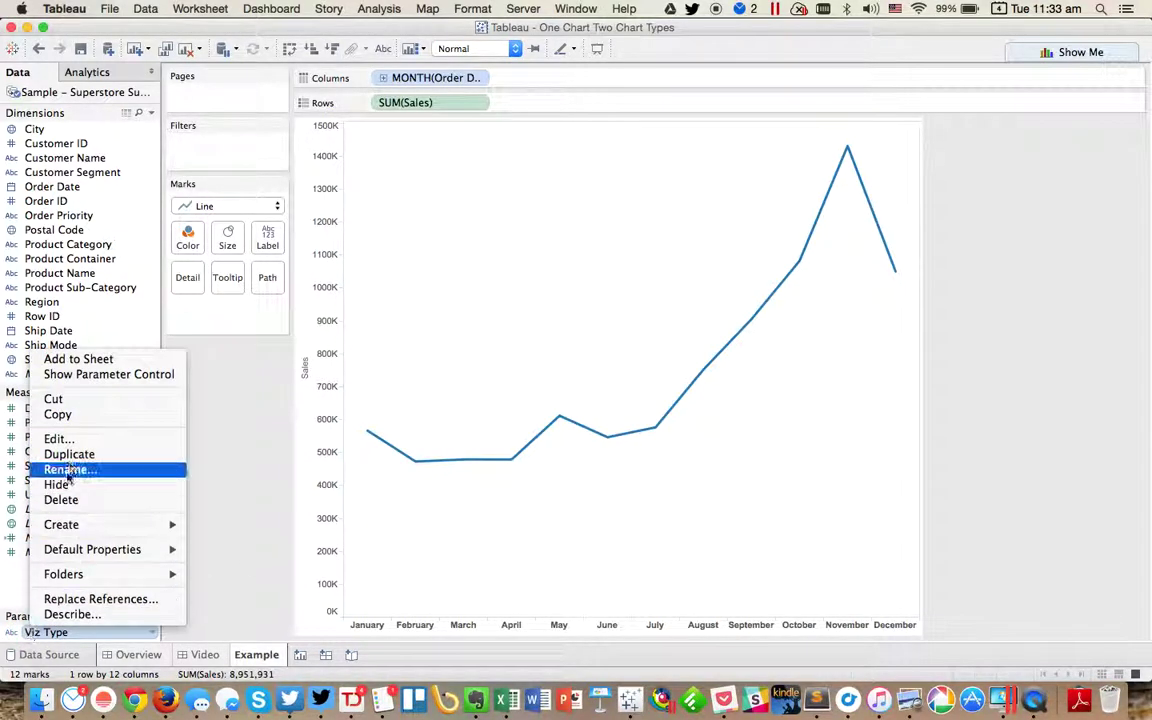
click(100, 375)
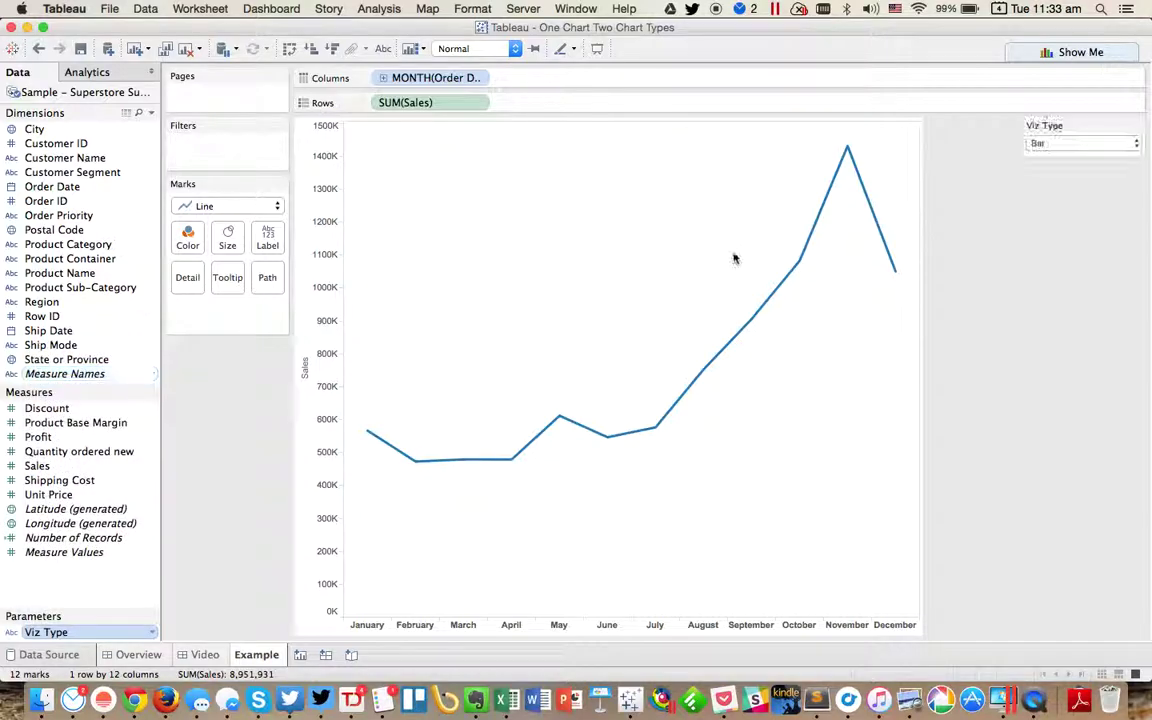
click(1046, 143)
click(1046, 158)
click(1051, 143)
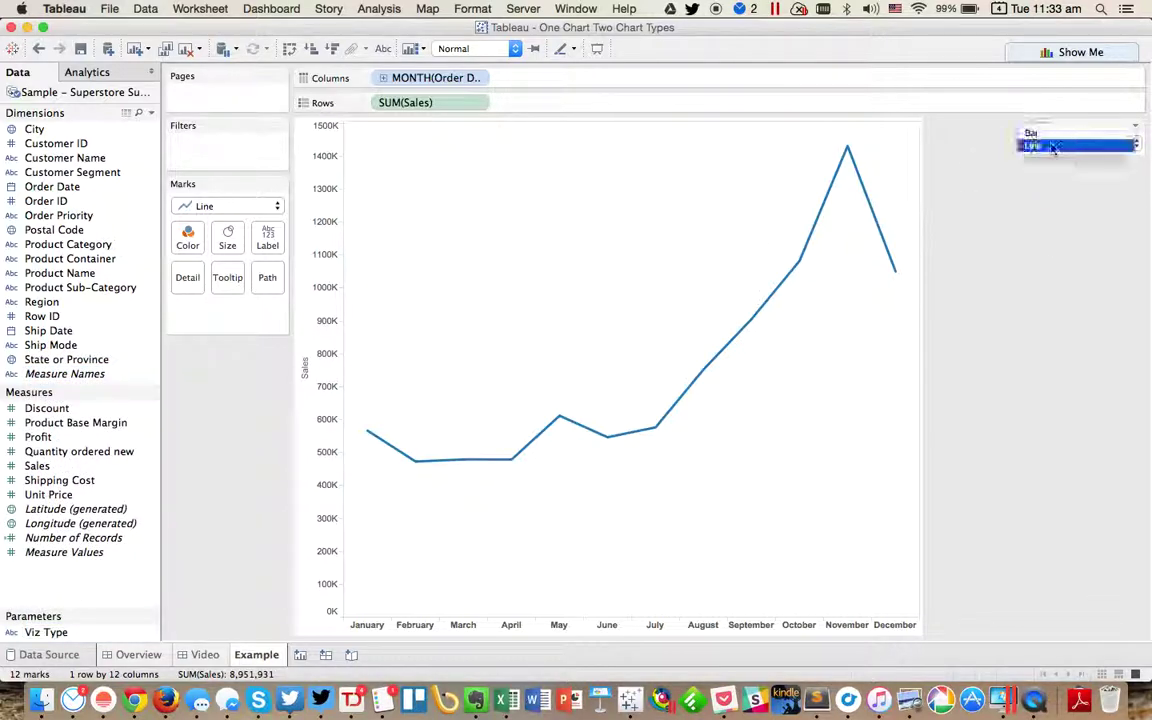
click(1046, 131)
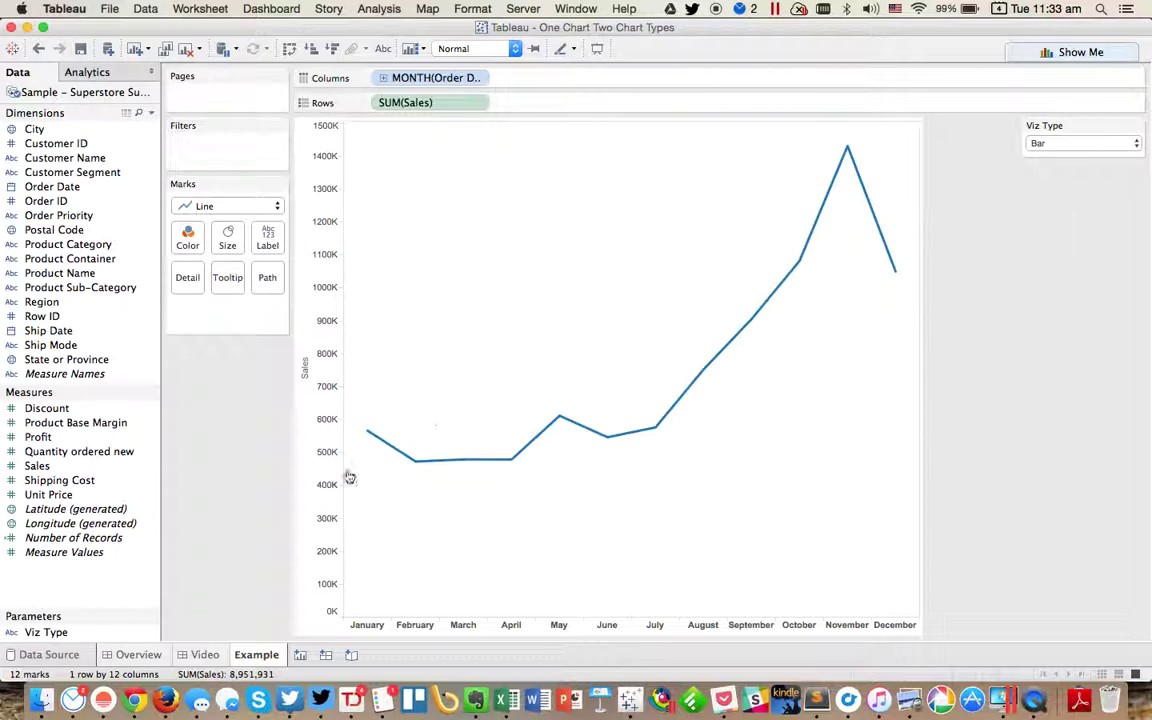
Create calculated field Sales Bar with formula IIF([Viz Type]='Bar',[Sales],null)
right_click(66, 537)
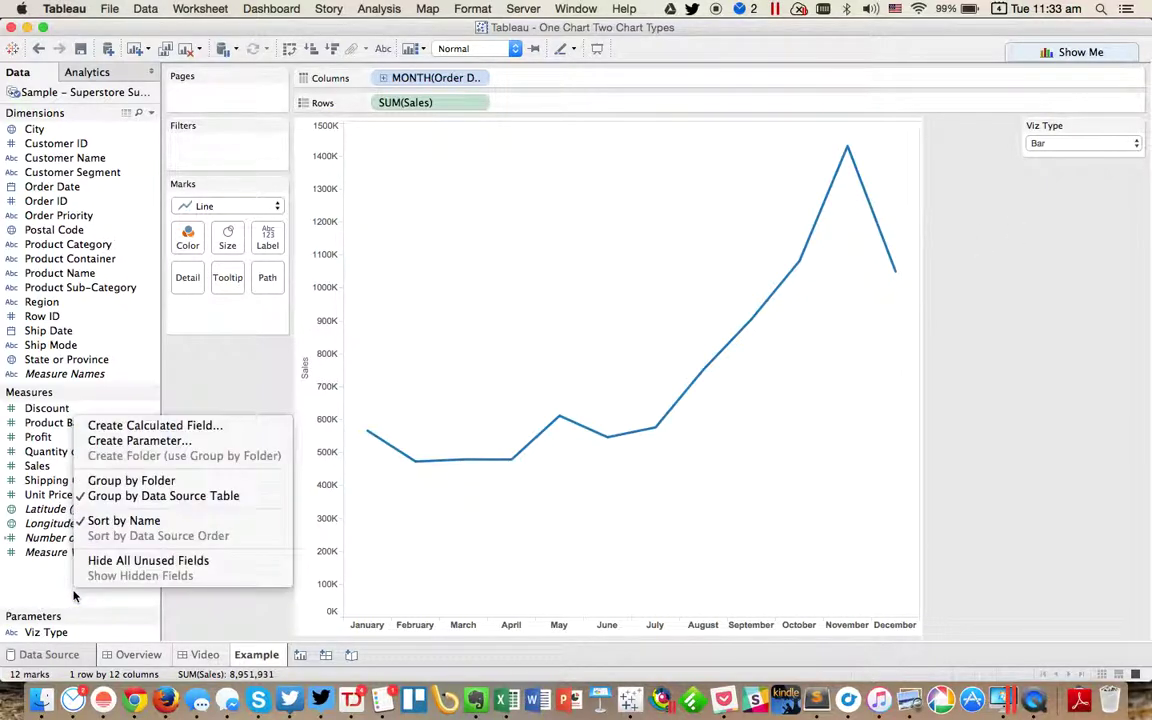
click(150, 424)
text(Sal)
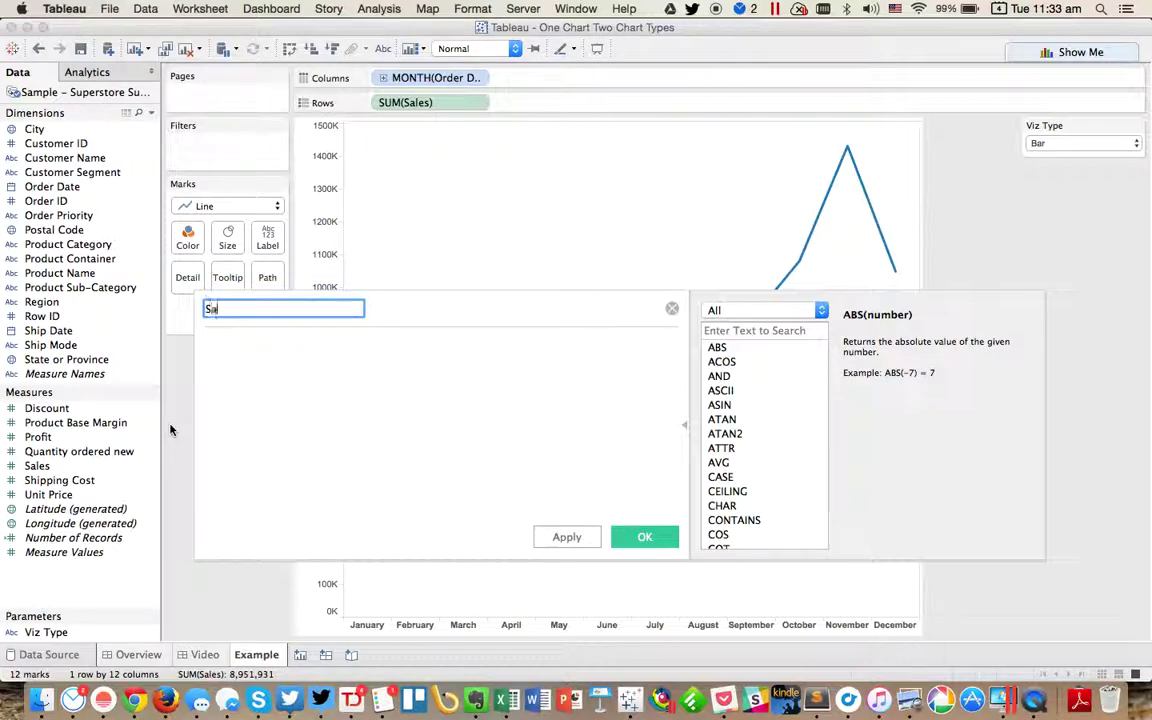
text(es Bar)
key(Tab)
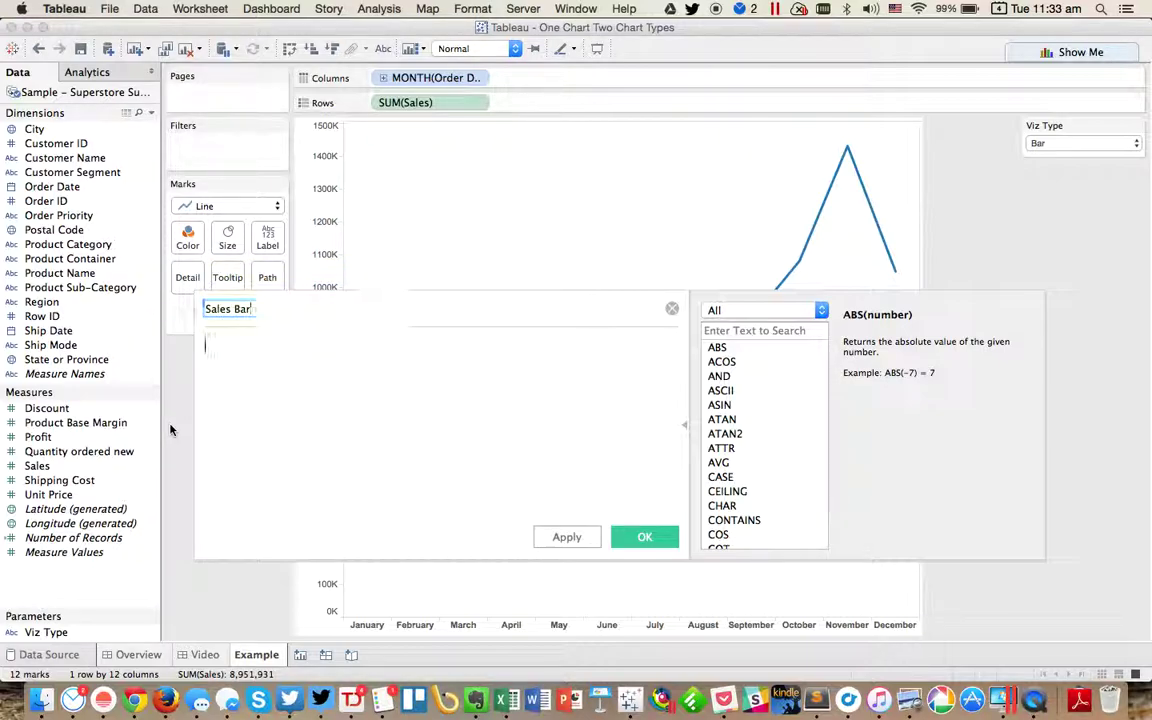
text(IIF()
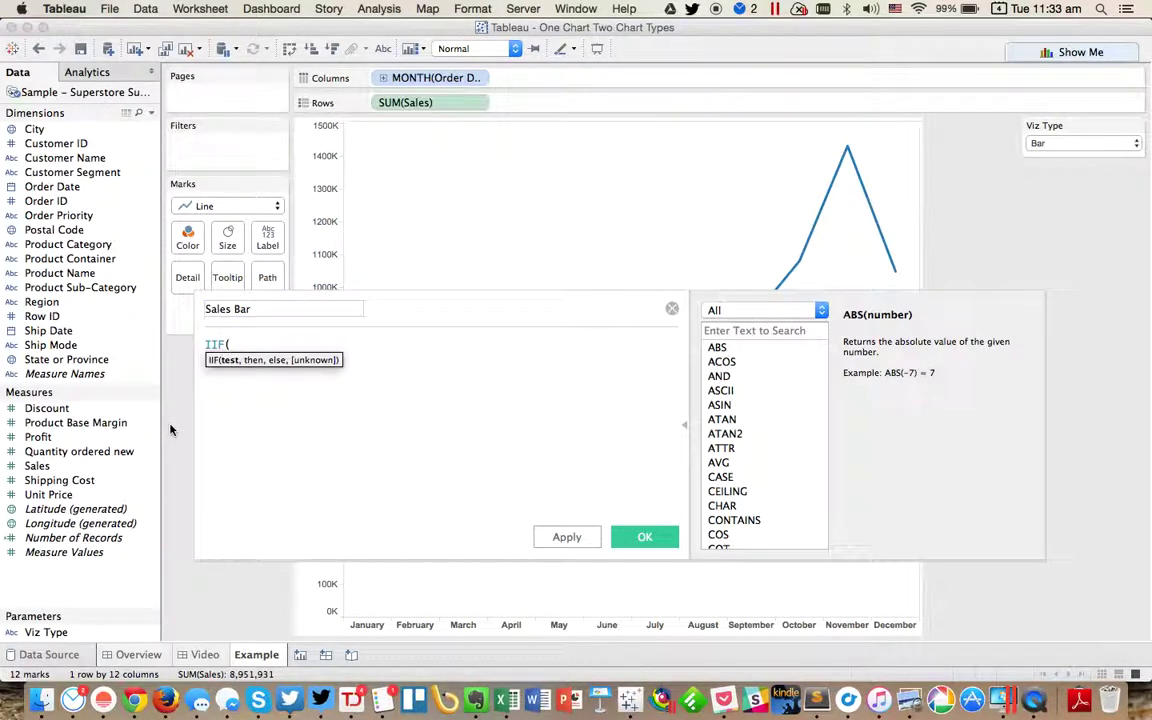
text(vi)
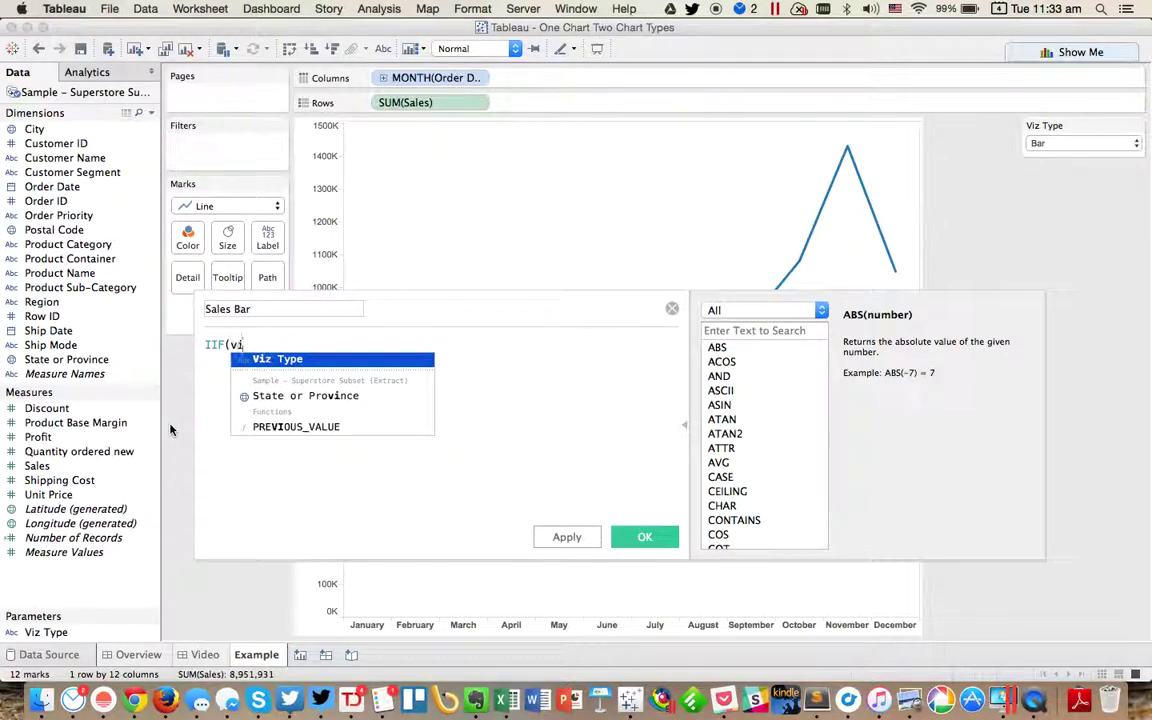
key(Return)
text(='Bar',)
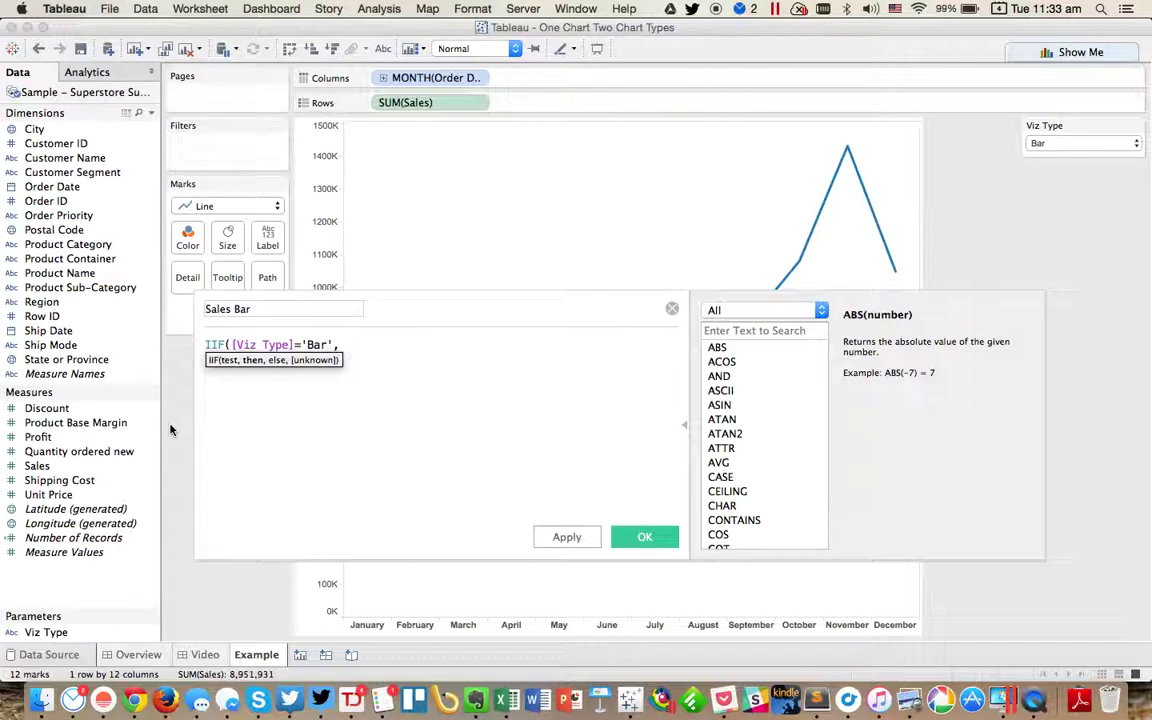
text(sal)
key(Return)
text(,null))
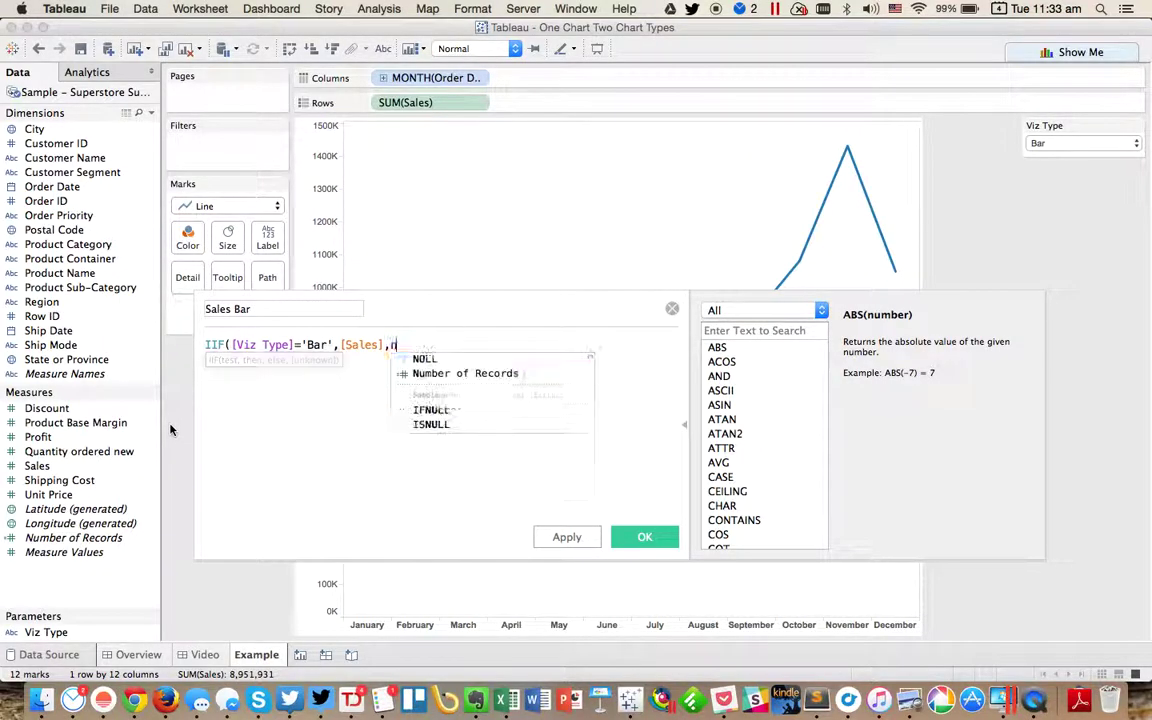
click(567, 539)
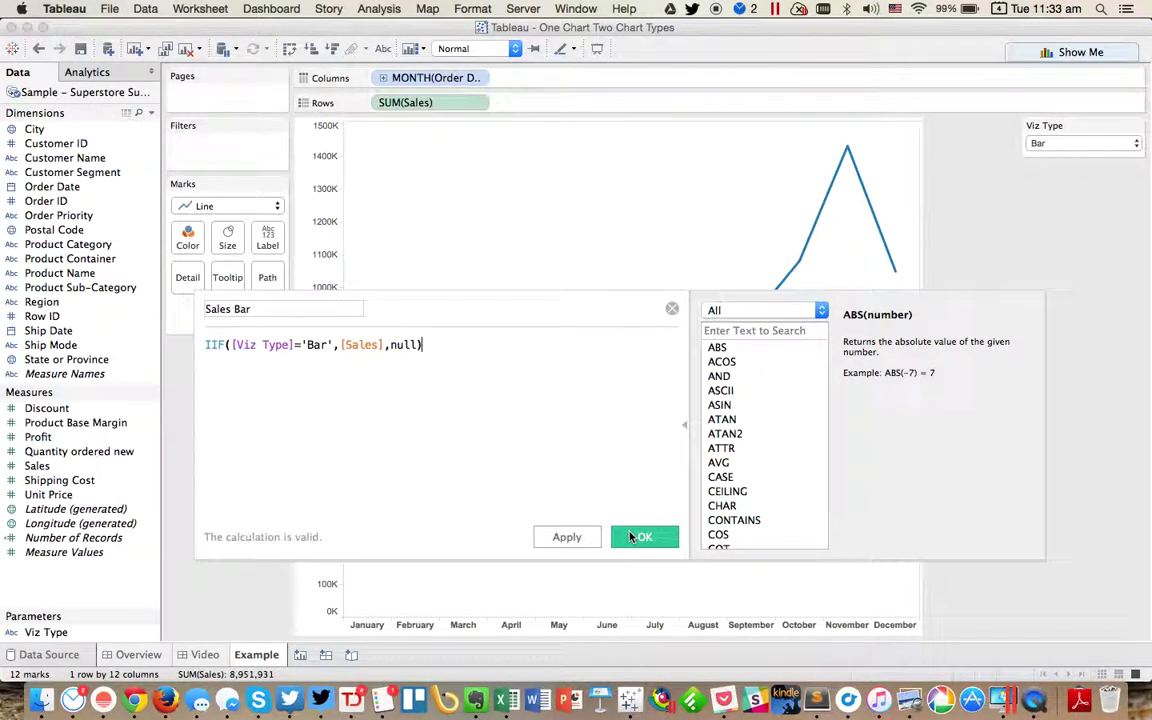
click(638, 537)
Duplicate the Sales Bar calculation and open the copy for editing
right_click(67, 481)
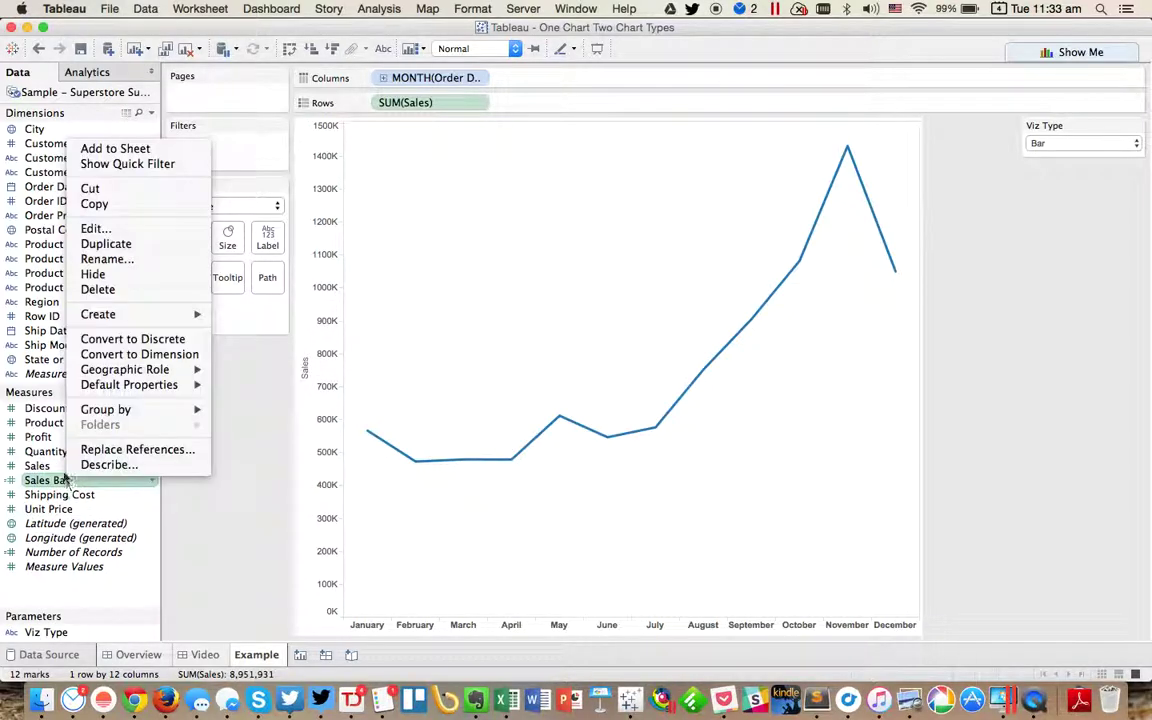
click(108, 244)
right_click(82, 495)
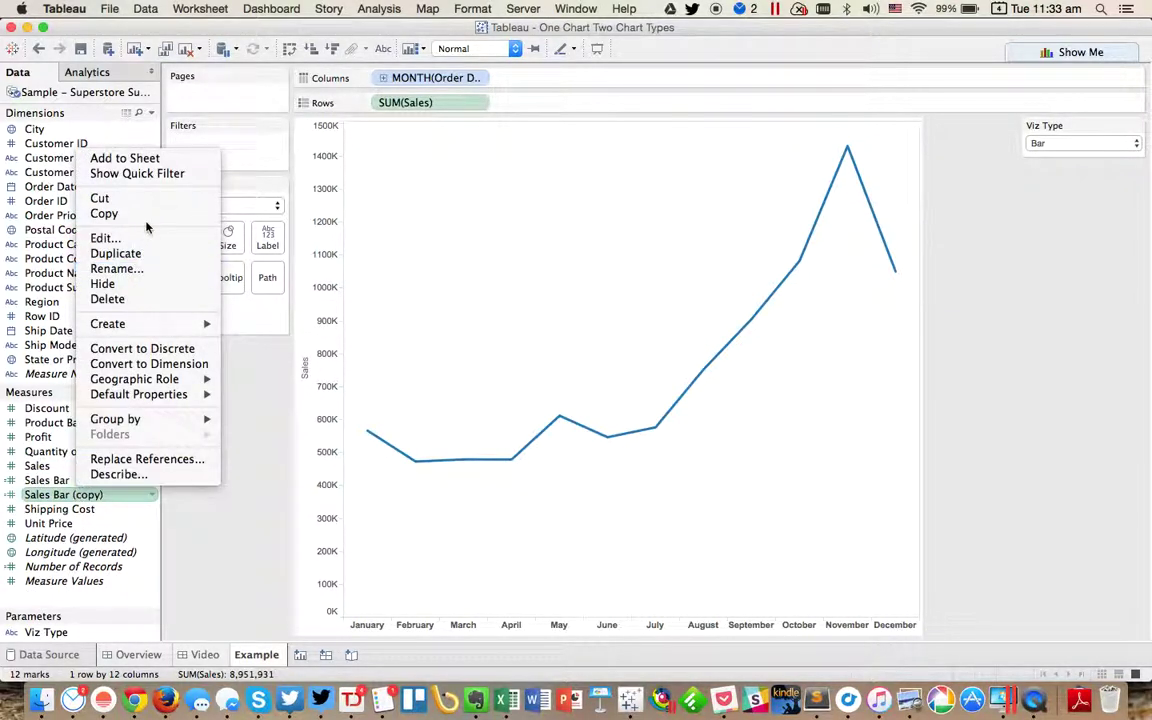
click(146, 243)
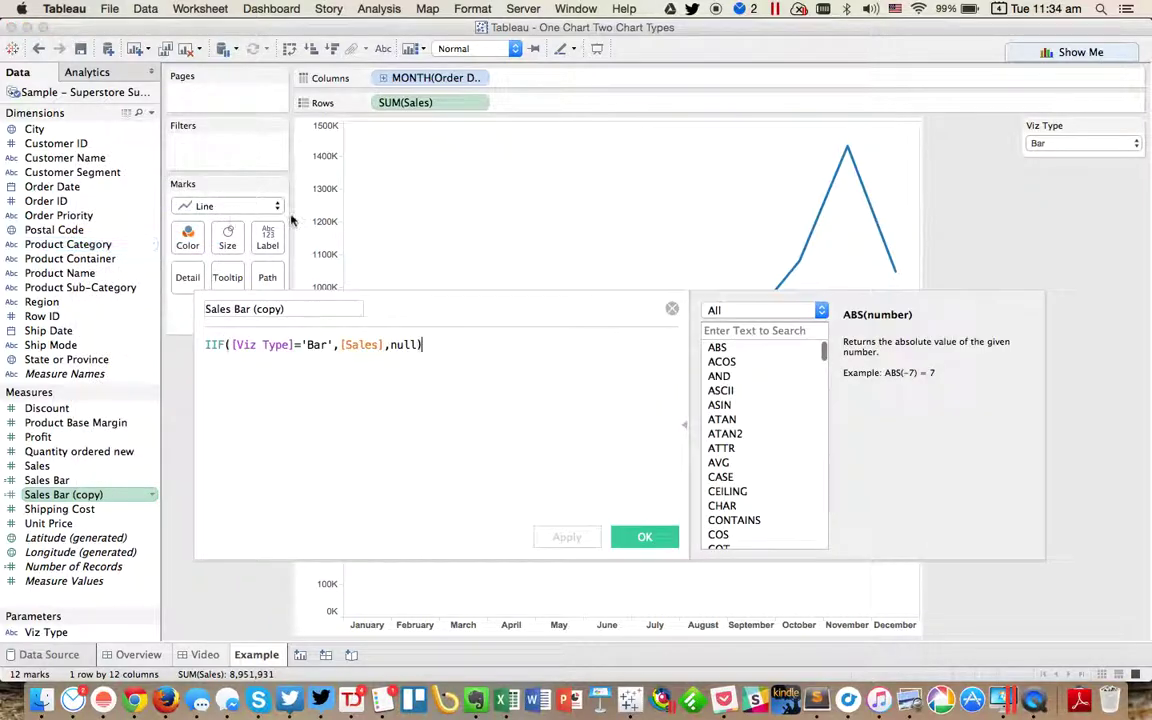
Rename the copy Sales Line and change its formula to compare Viz Type with 'Line'
click(249, 308)
text(Sales Line)
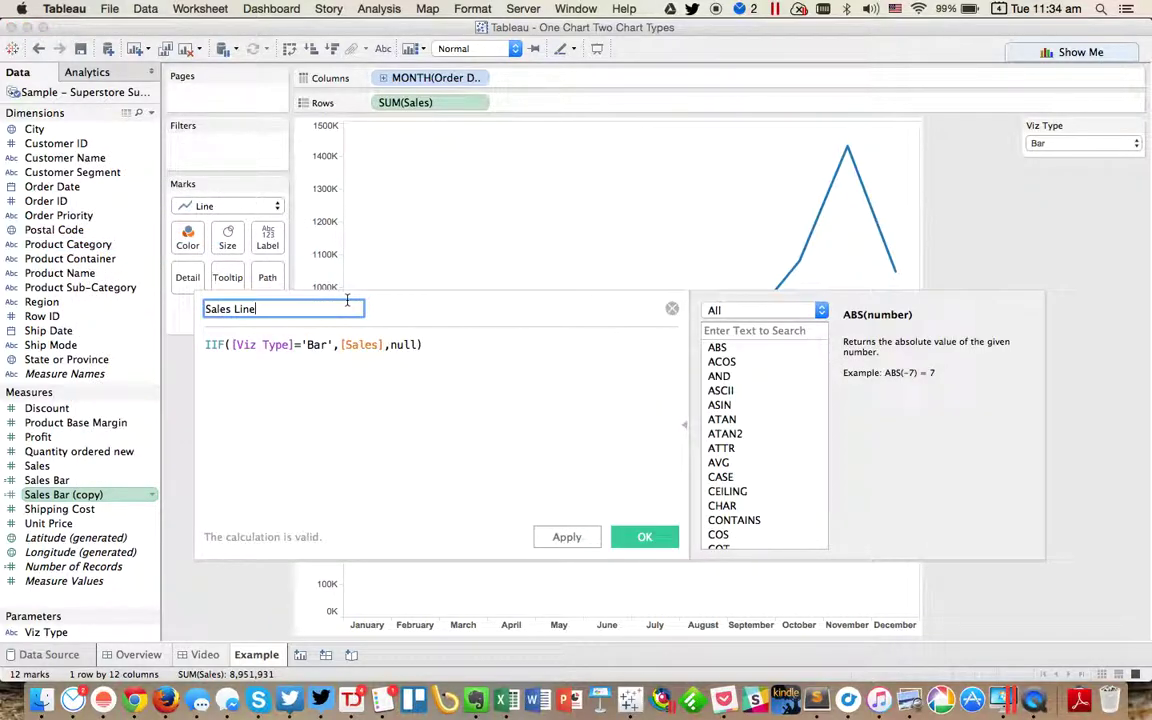
click(328, 344)
key(BackSpace)
key(BackSpace)
key(BackSpace)
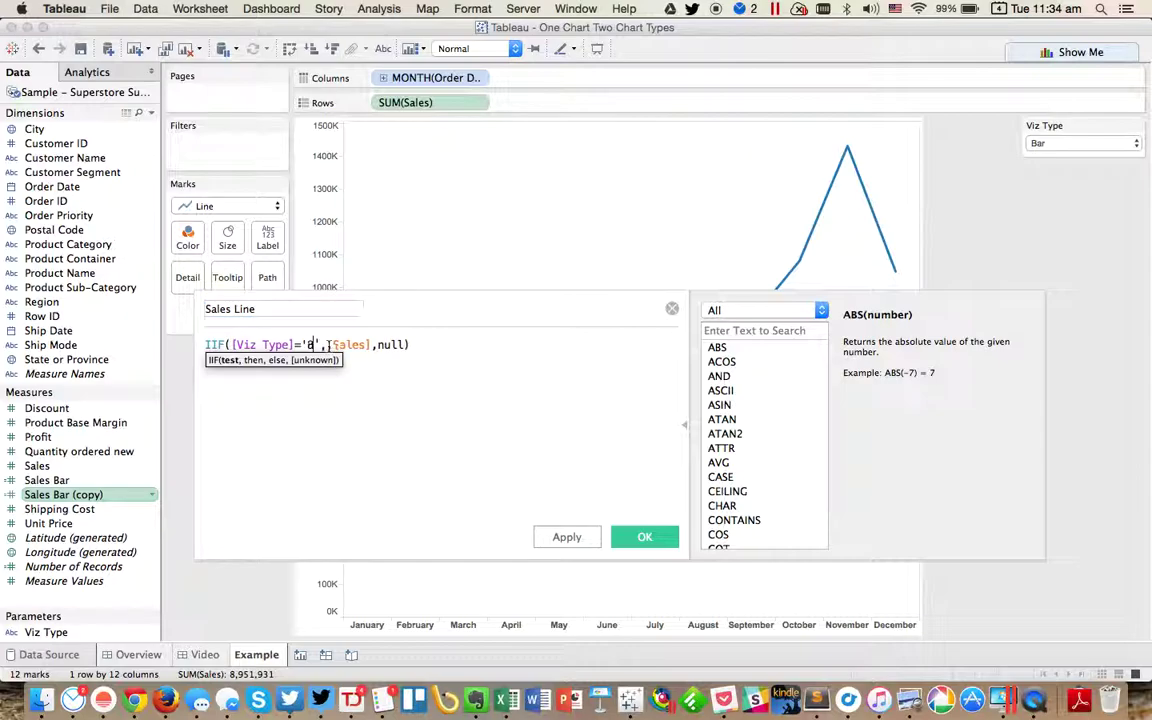
text(Line)
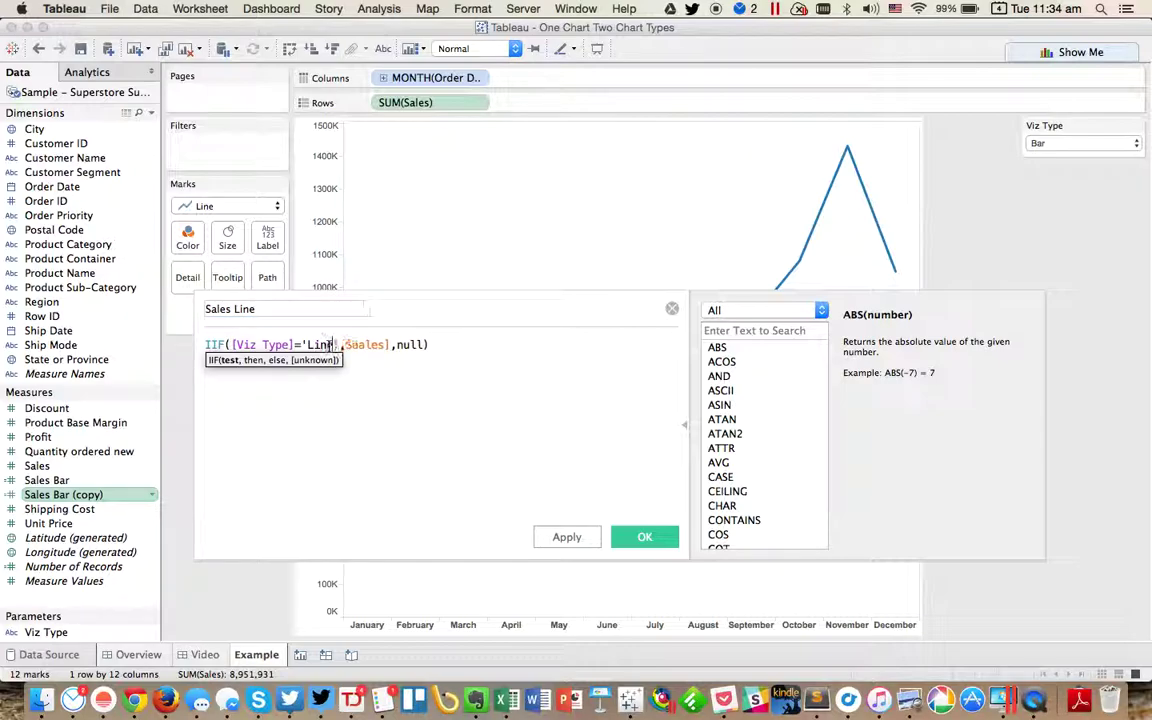
click(644, 537)
Put Sales Bar on Rows and add Sales Line as a synchronized dual axis
drag(50, 480, 418, 105)
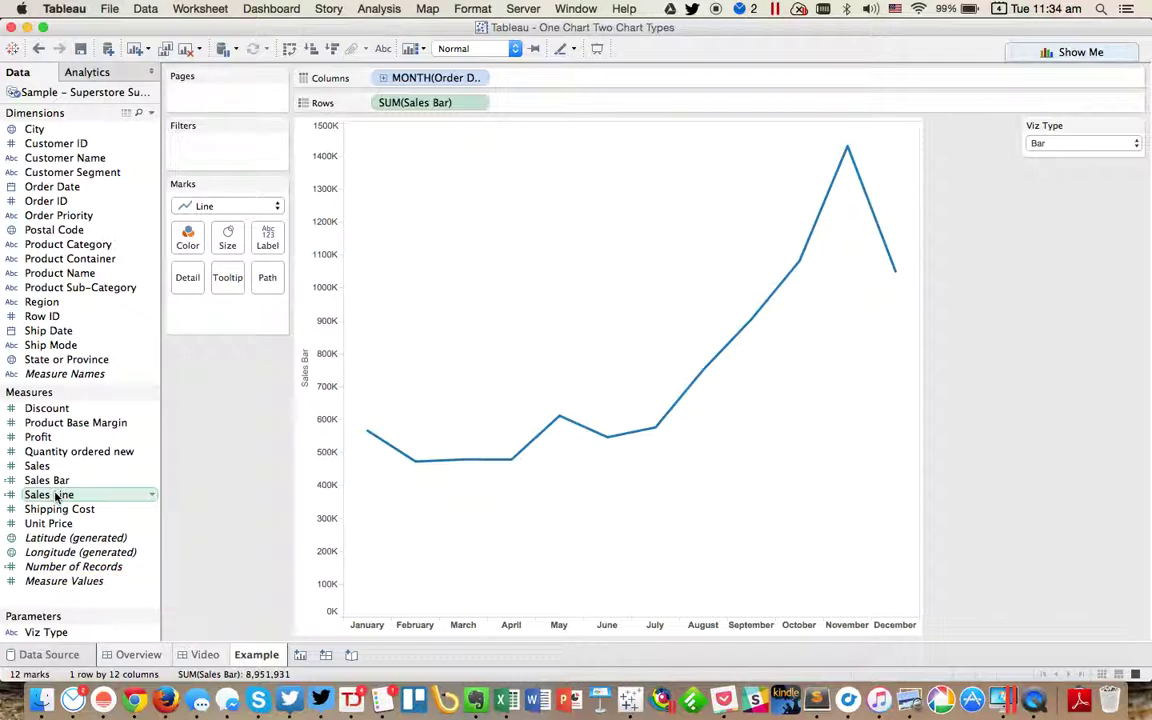
drag(57, 495, 872, 441)
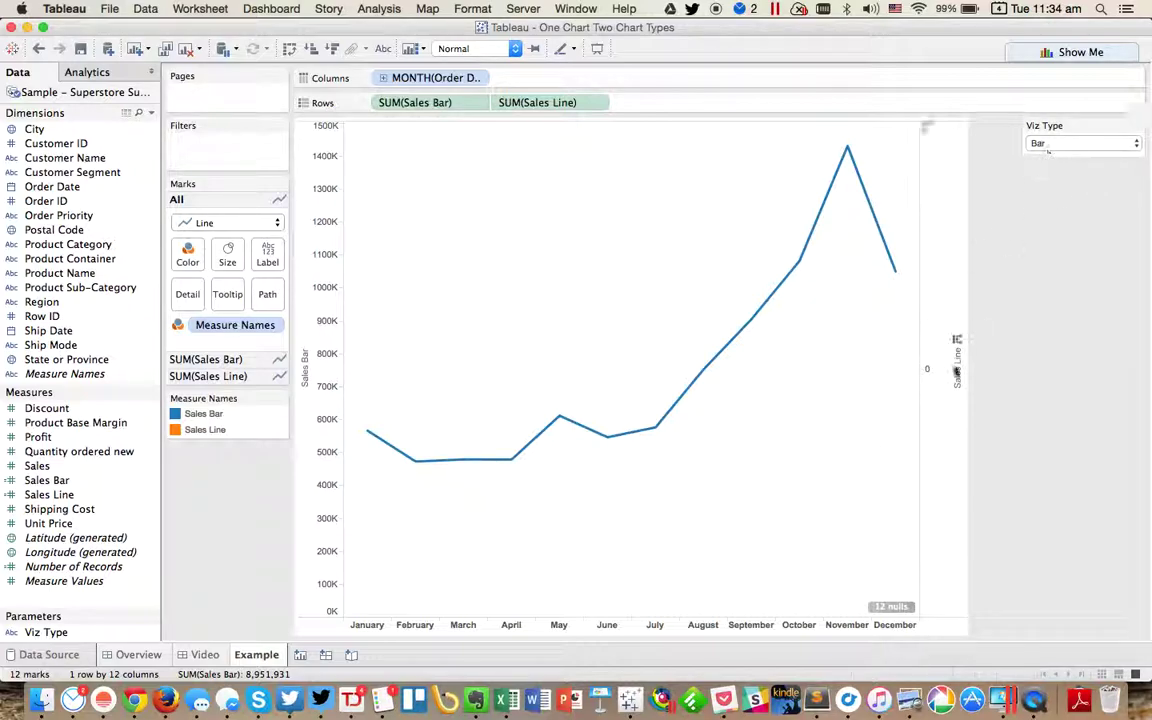
right_click(940, 439)
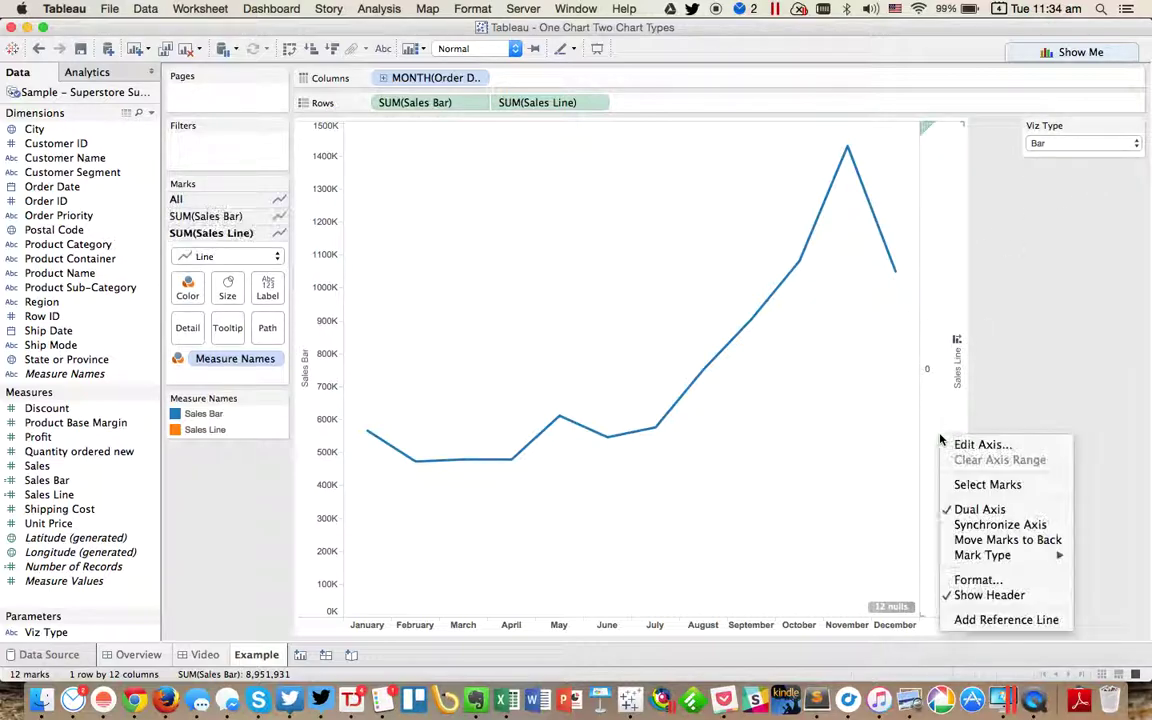
click(972, 522)
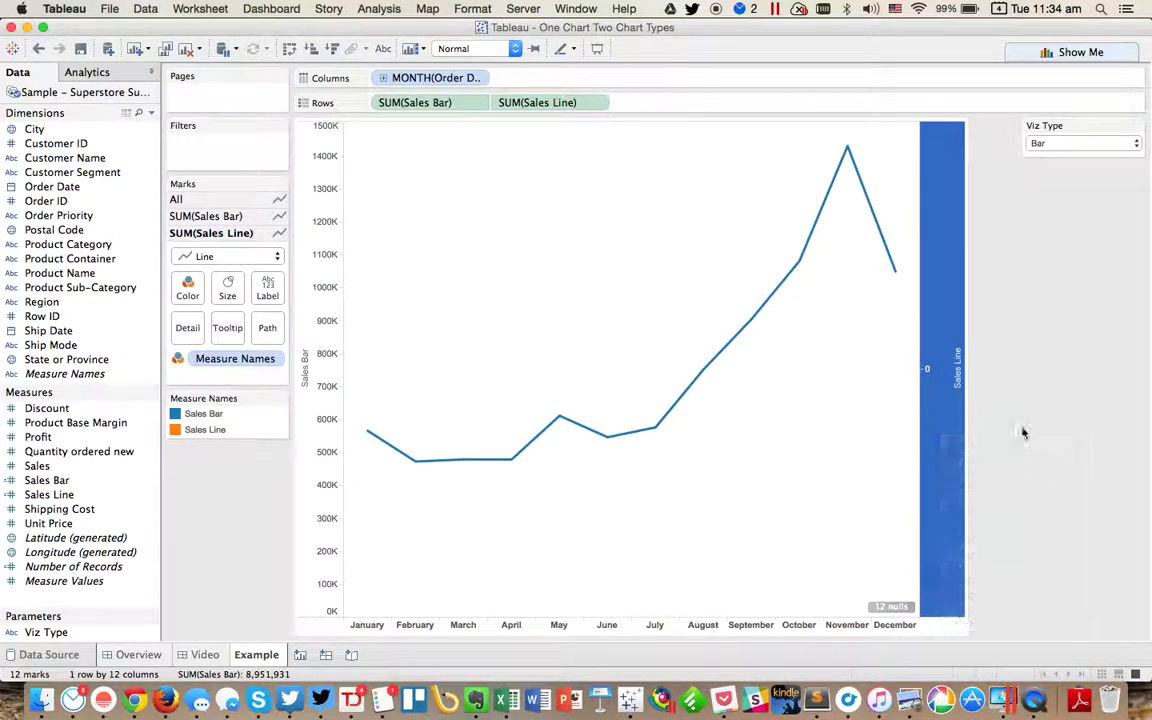
Switch the Viz Type control to Line to check the chart
click(1062, 144)
click(1043, 158)
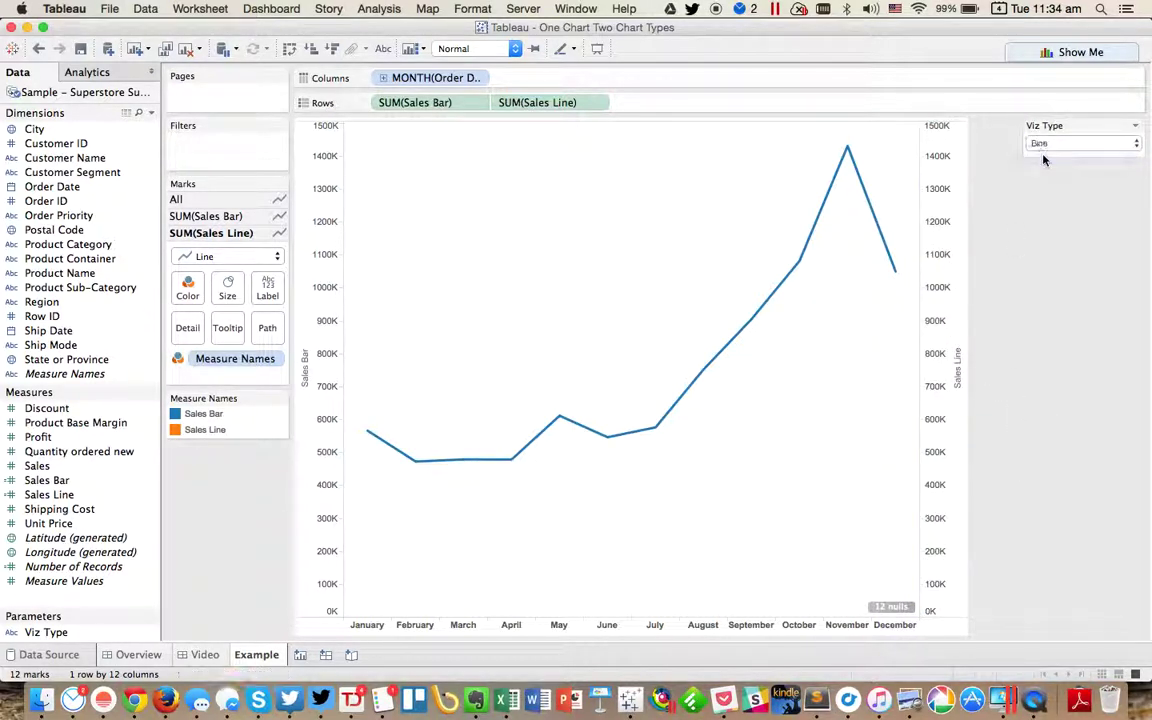
click(1045, 144)
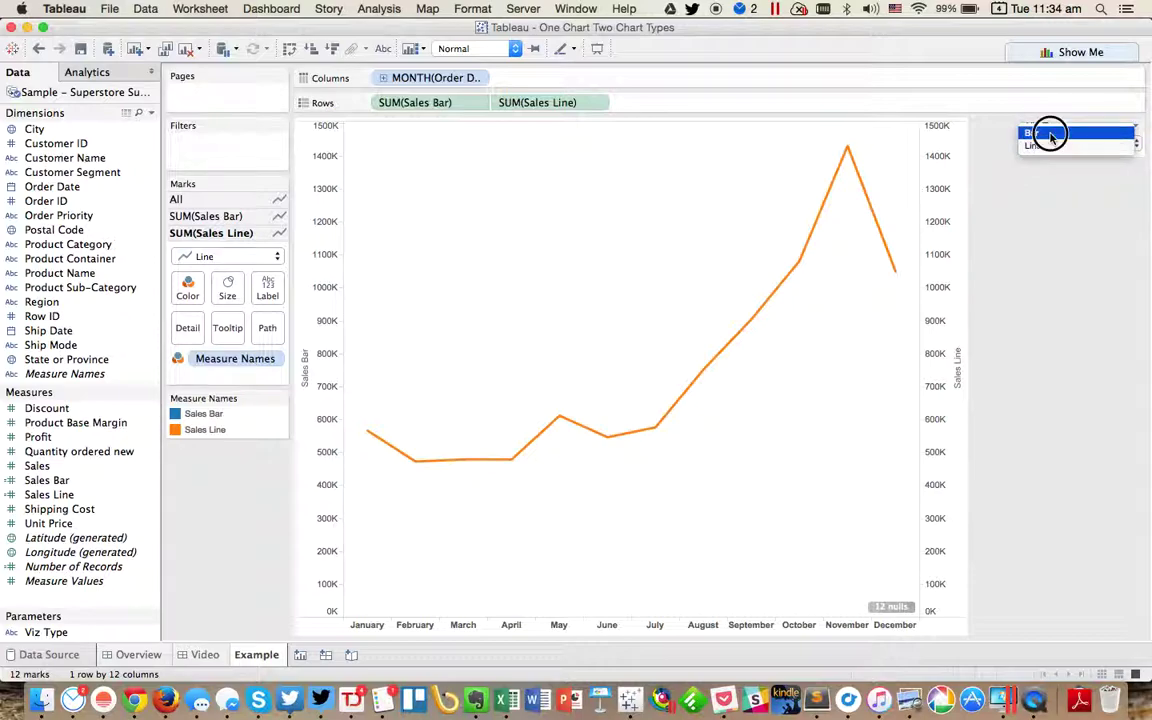
Set Viz Type back to Bar and remove Measure Names from Color on All marks
click(1041, 130)
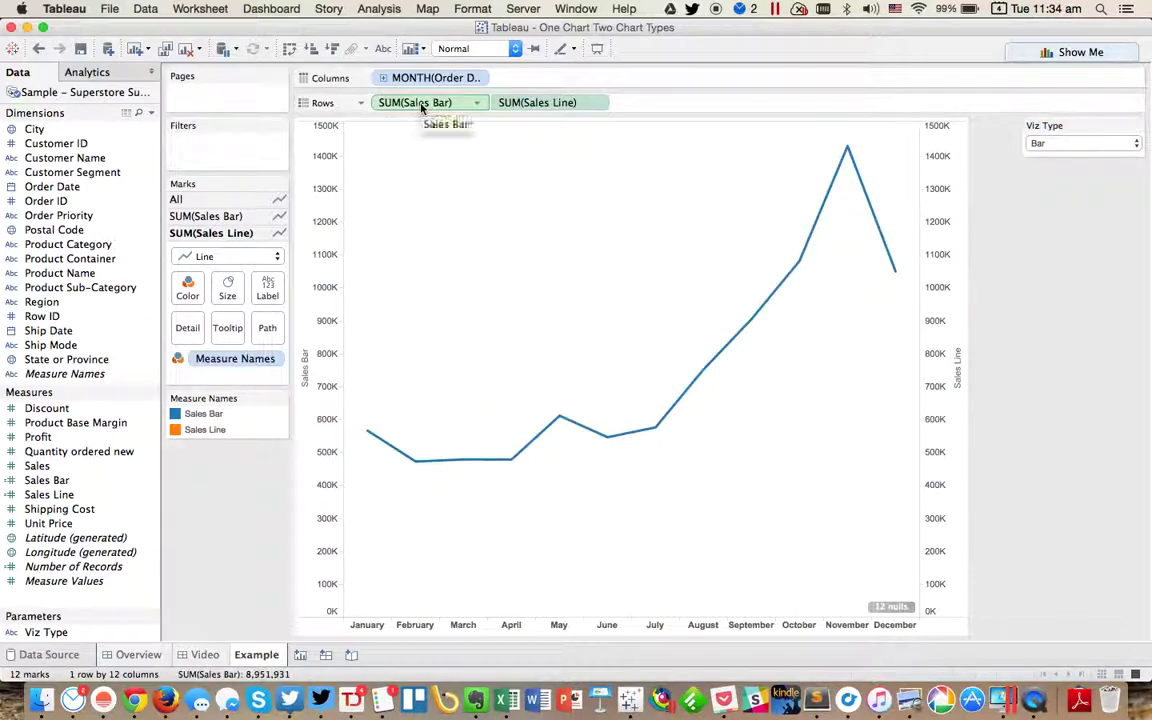
click(199, 200)
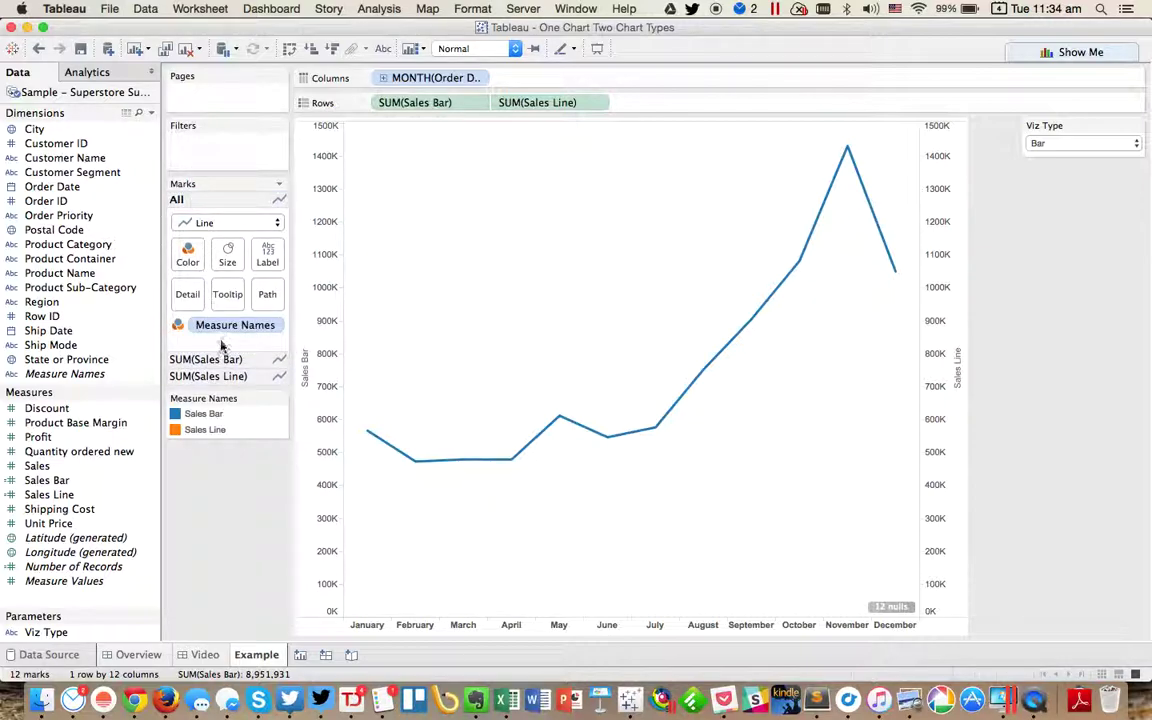
drag(226, 326, 47, 316)
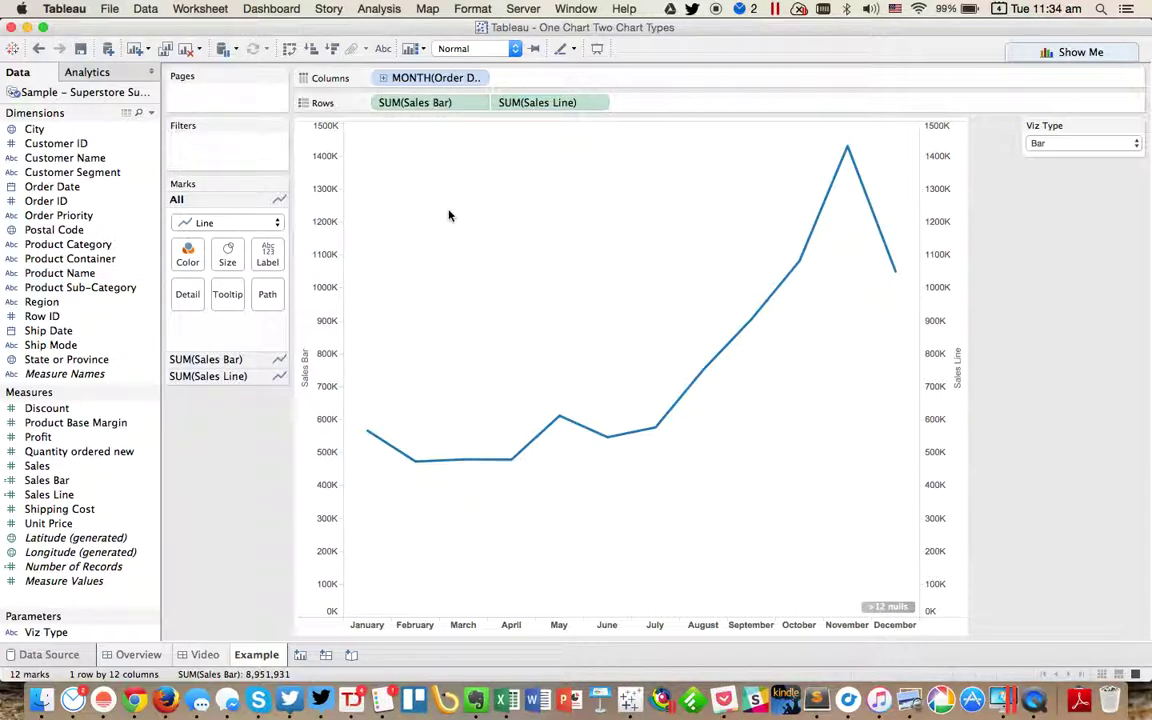
Make the Sales Bar marks Bar and keep the Sales Line marks as Line
click(208, 358)
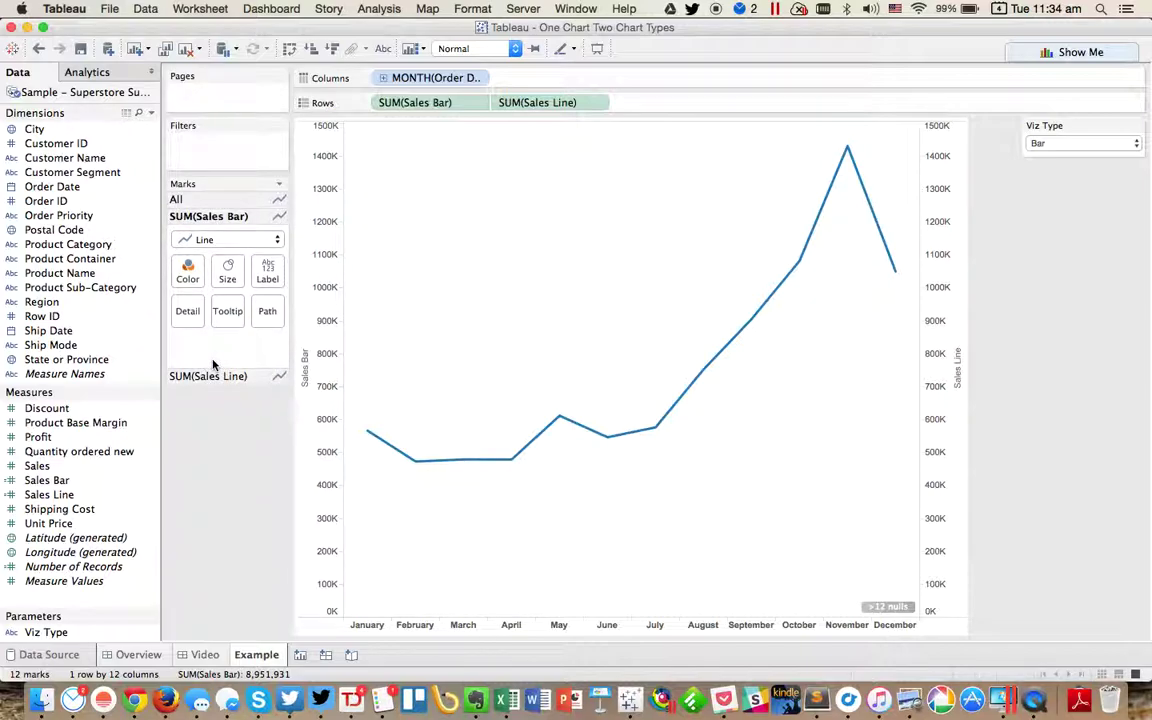
click(203, 243)
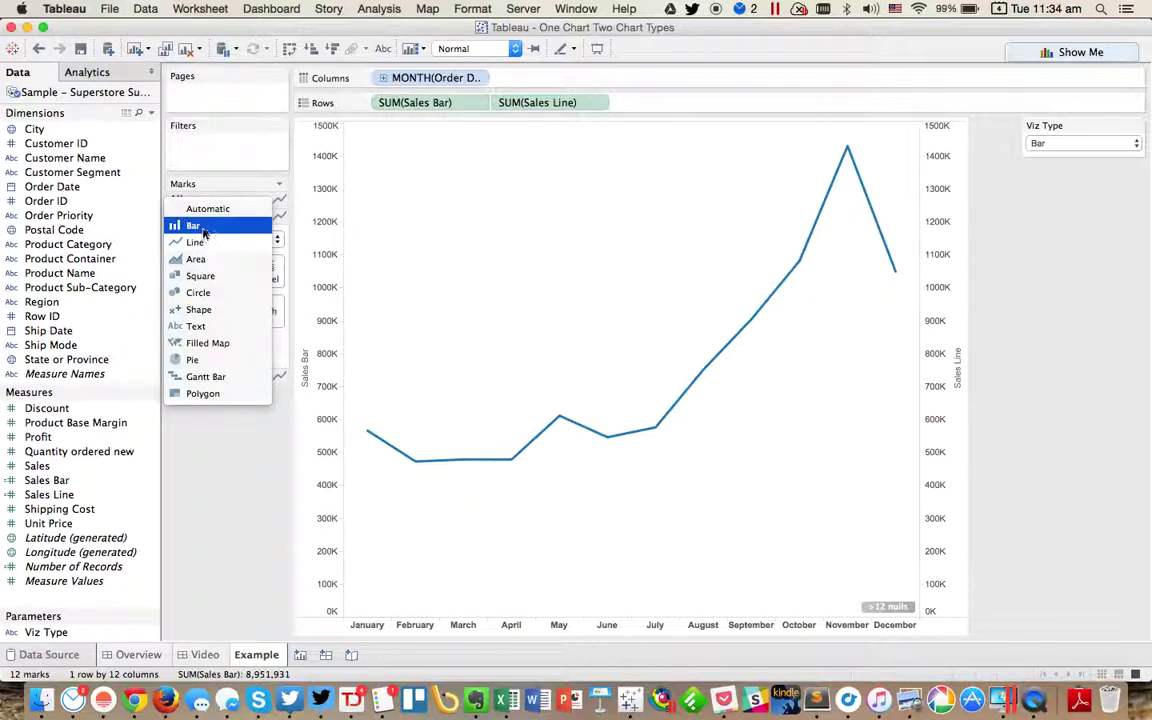
click(193, 226)
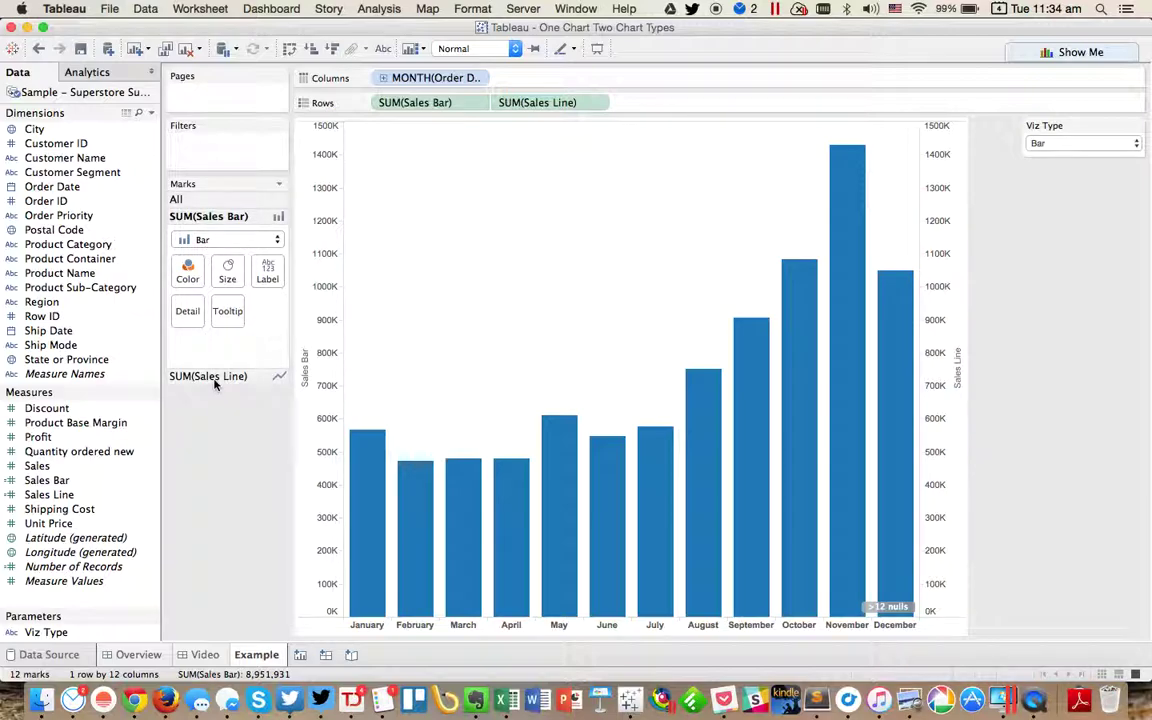
click(211, 378)
click(211, 258)
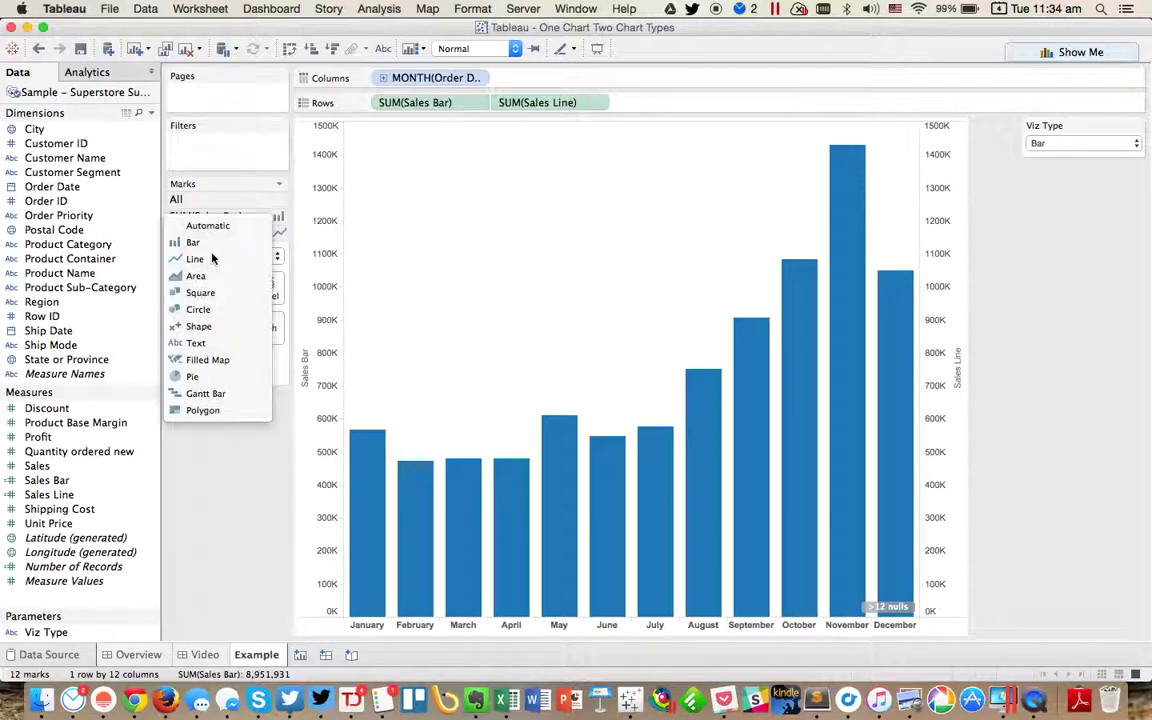
click(209, 257)
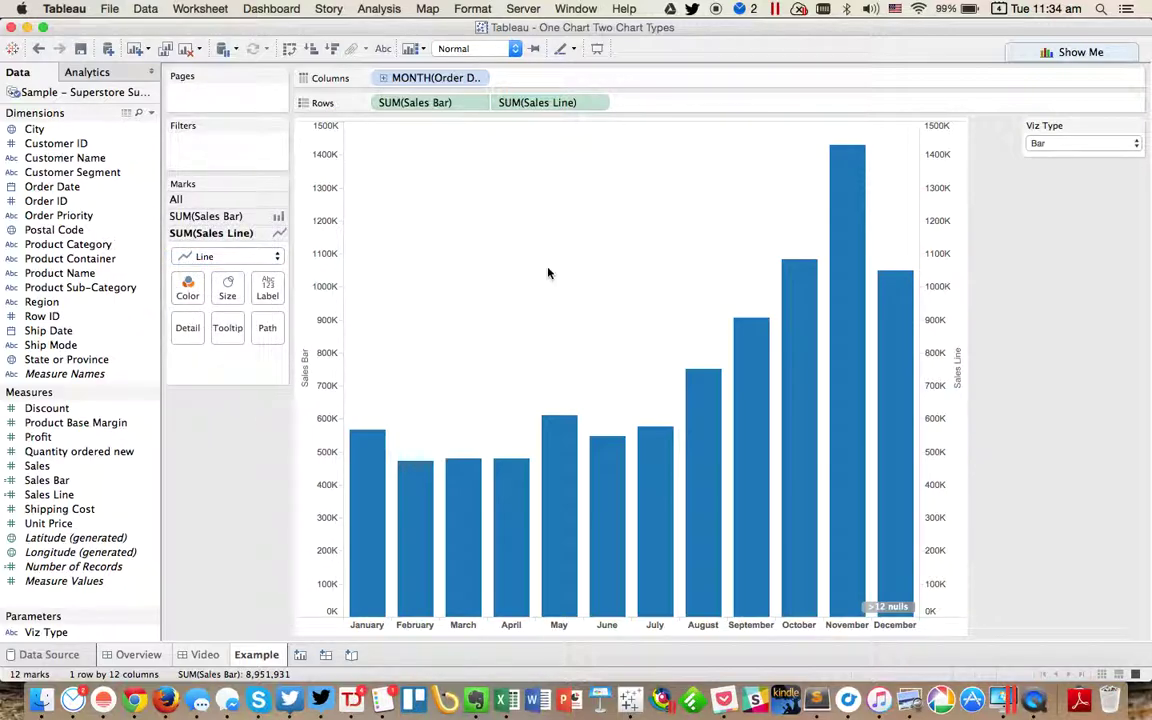
click(1078, 147)
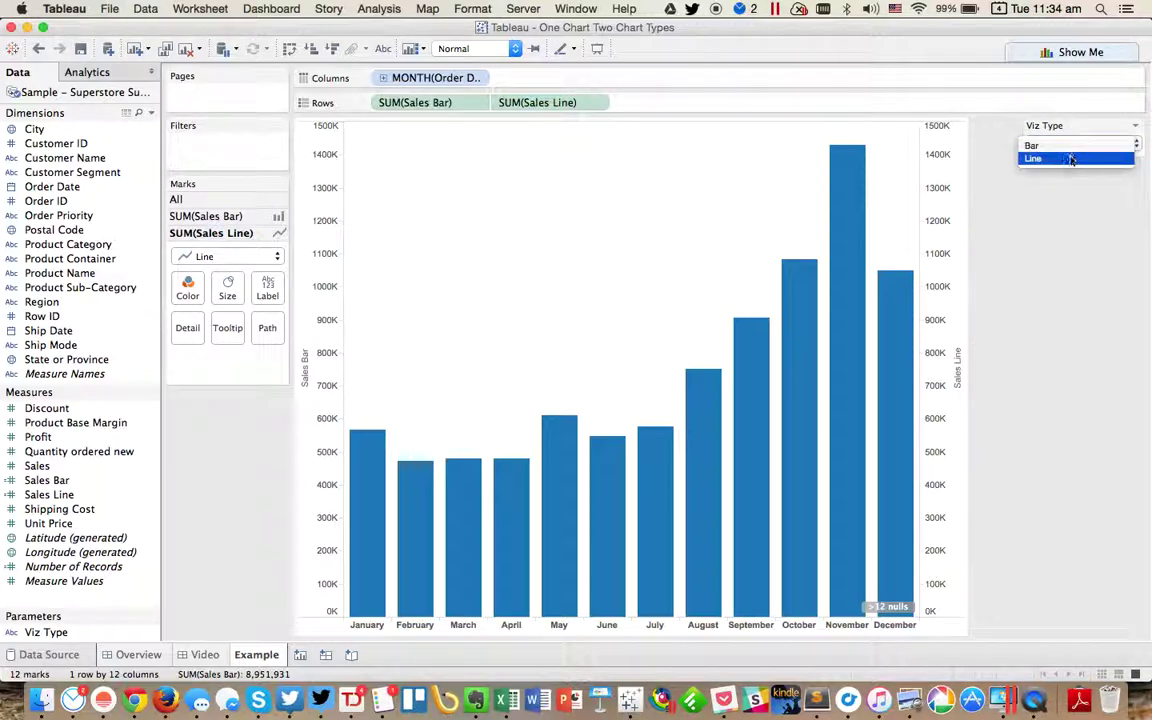
click(1065, 157)
click(1064, 147)
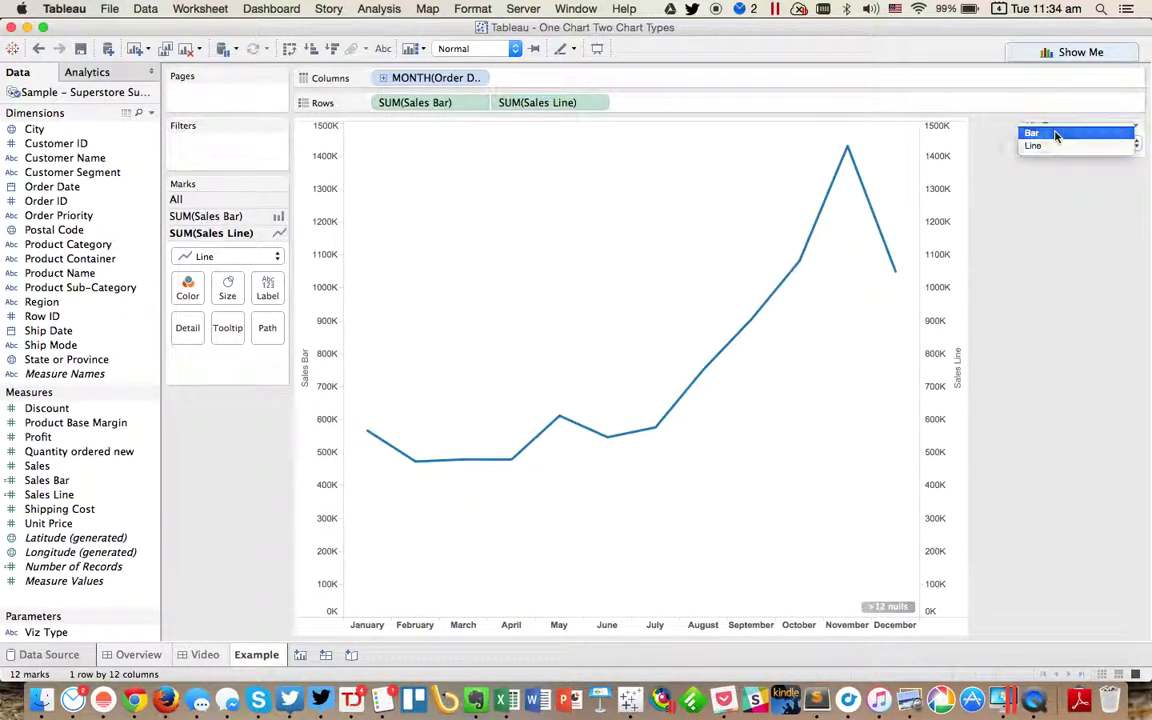
click(1060, 132)
click(1055, 147)
click(1040, 158)
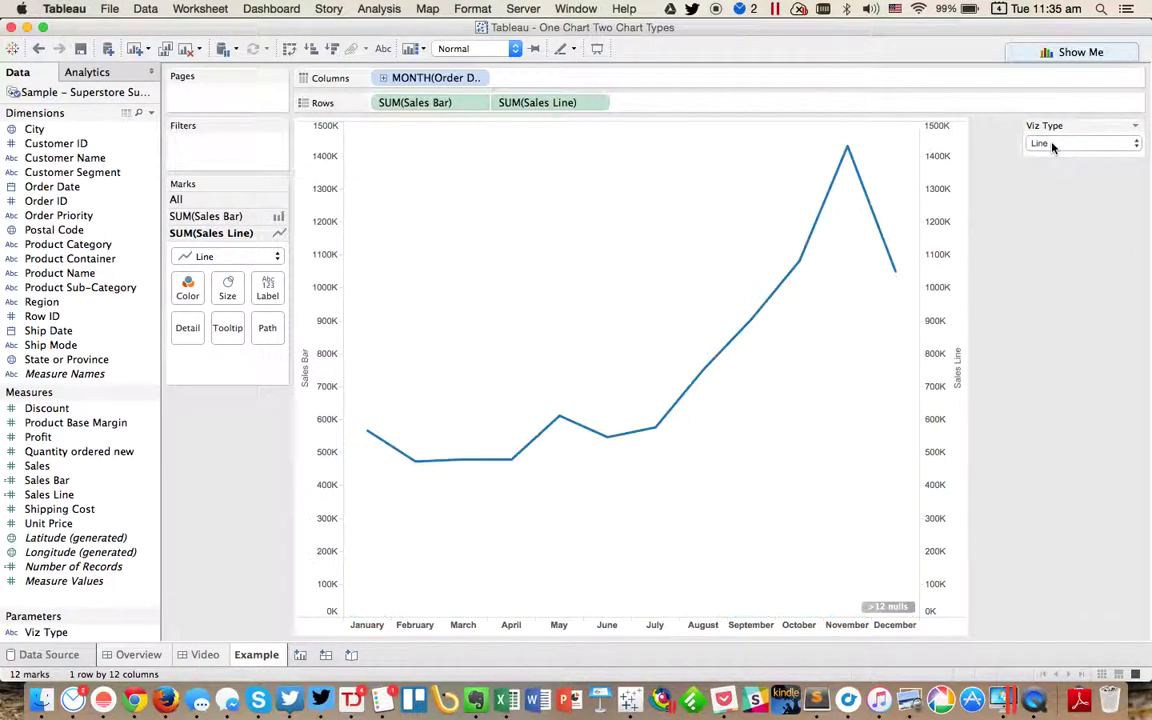
click(1050, 144)
click(1049, 141)
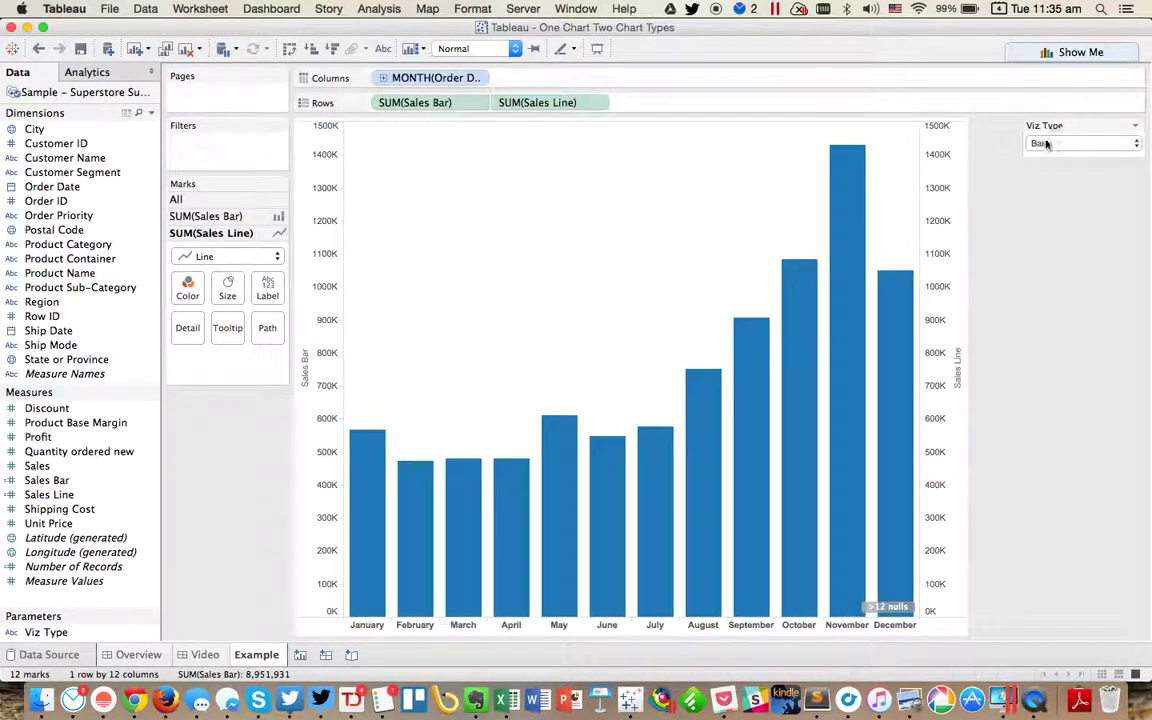
Hide the Sales Line axis header and title the remaining axis Sales
right_click(941, 297)
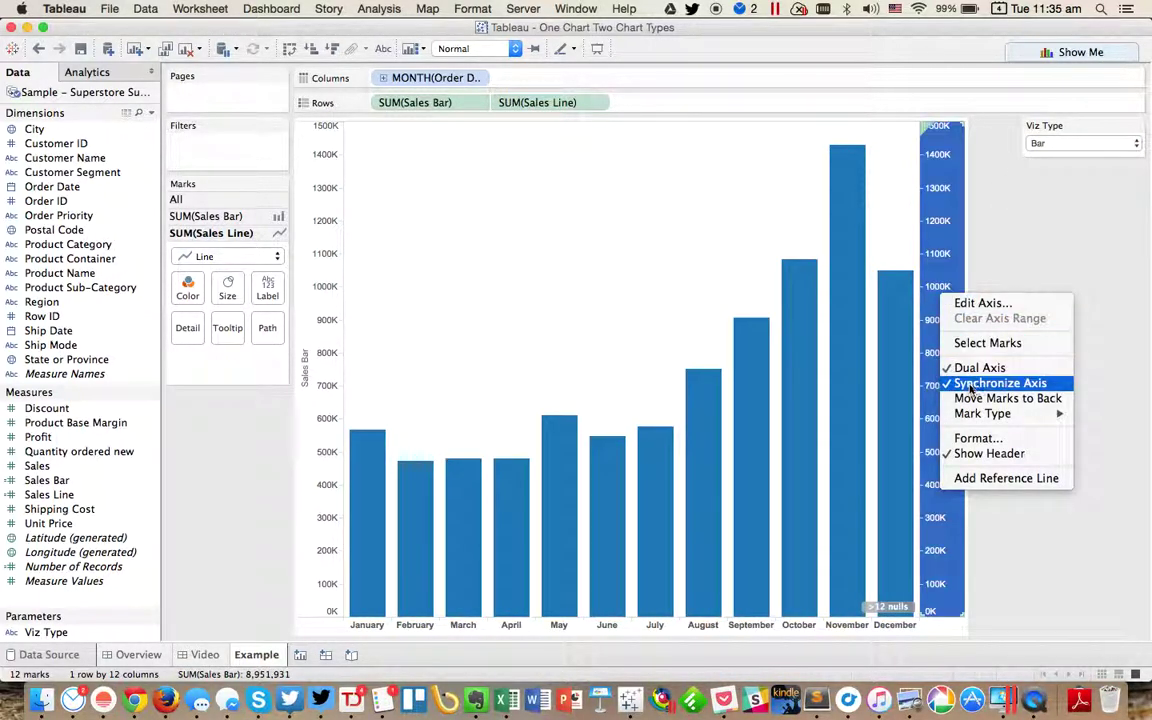
click(968, 454)
double_click(317, 407)
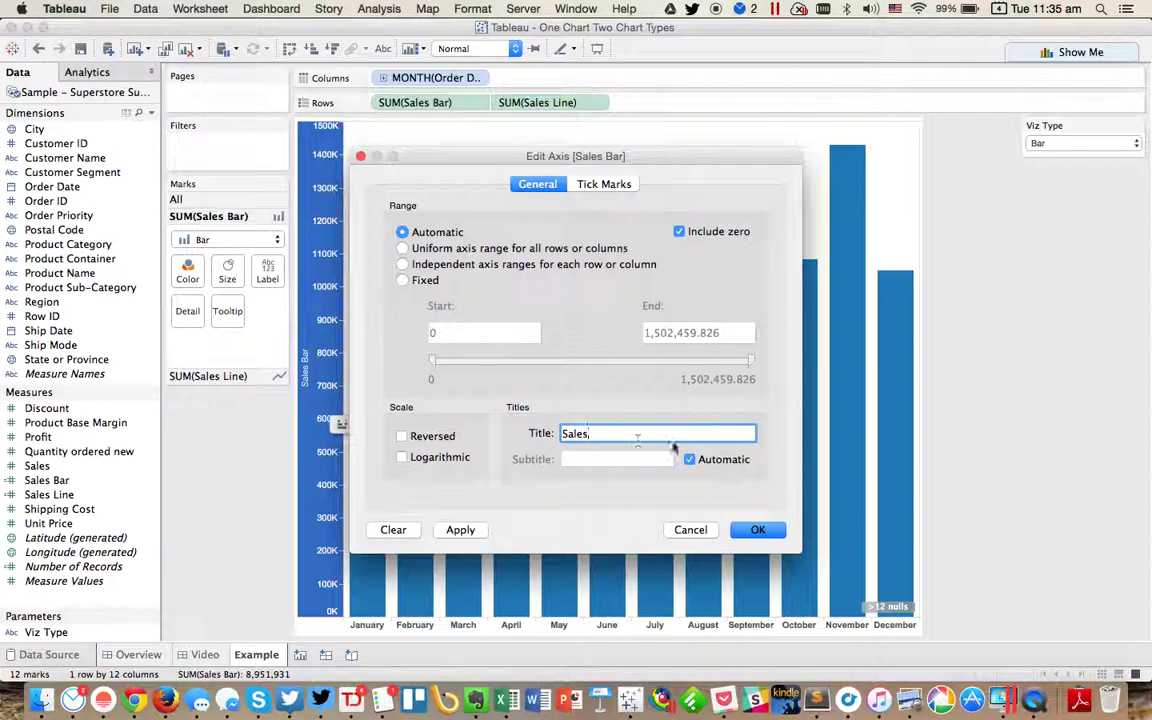
click(756, 530)
Hide the 12 nulls indicator on the chart
click(558, 242)
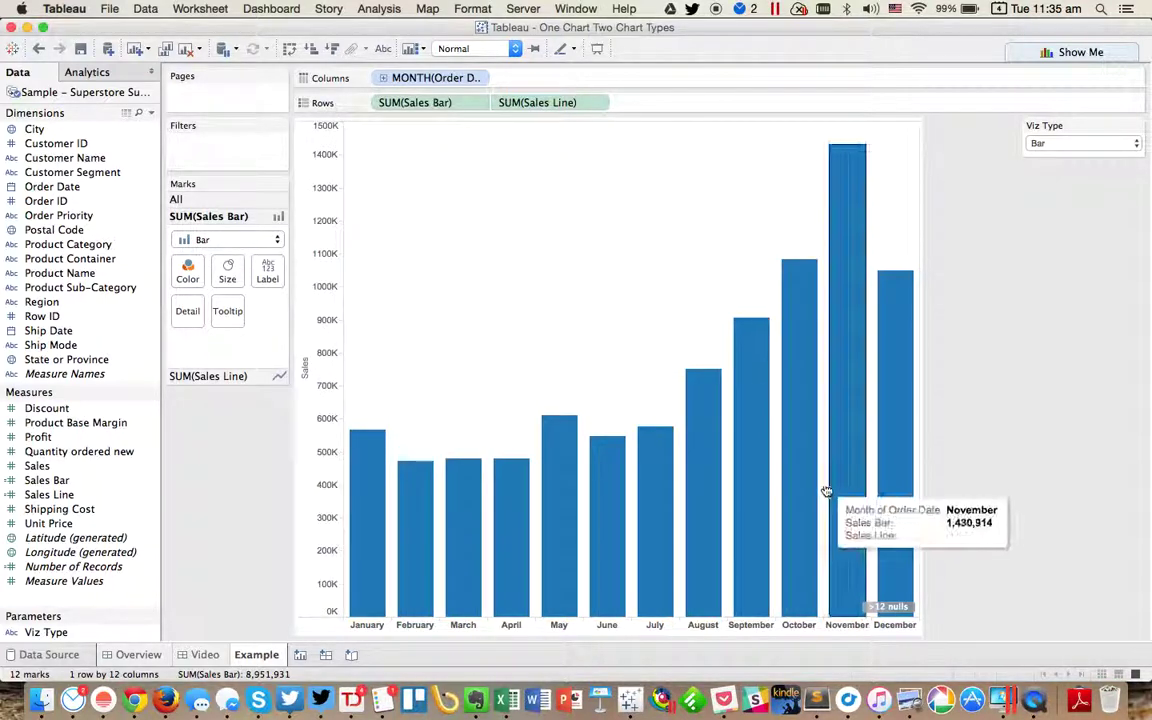
right_click(882, 609)
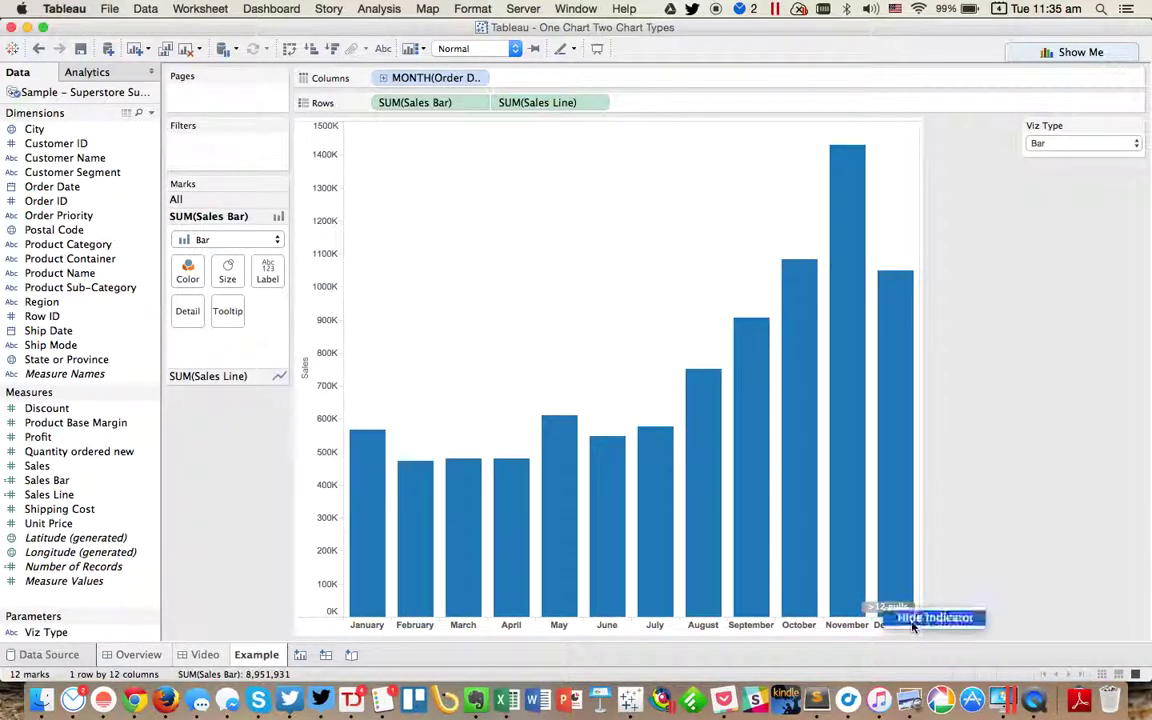
click(905, 617)
click(1050, 143)
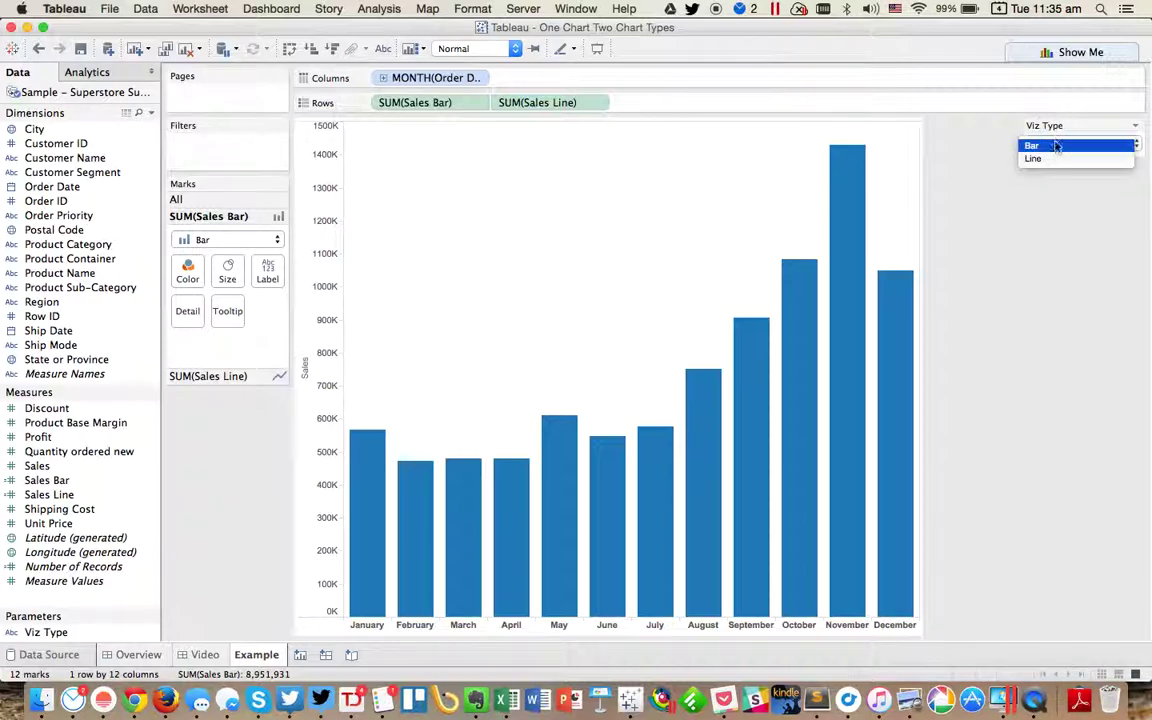
click(1050, 158)
click(1052, 147)
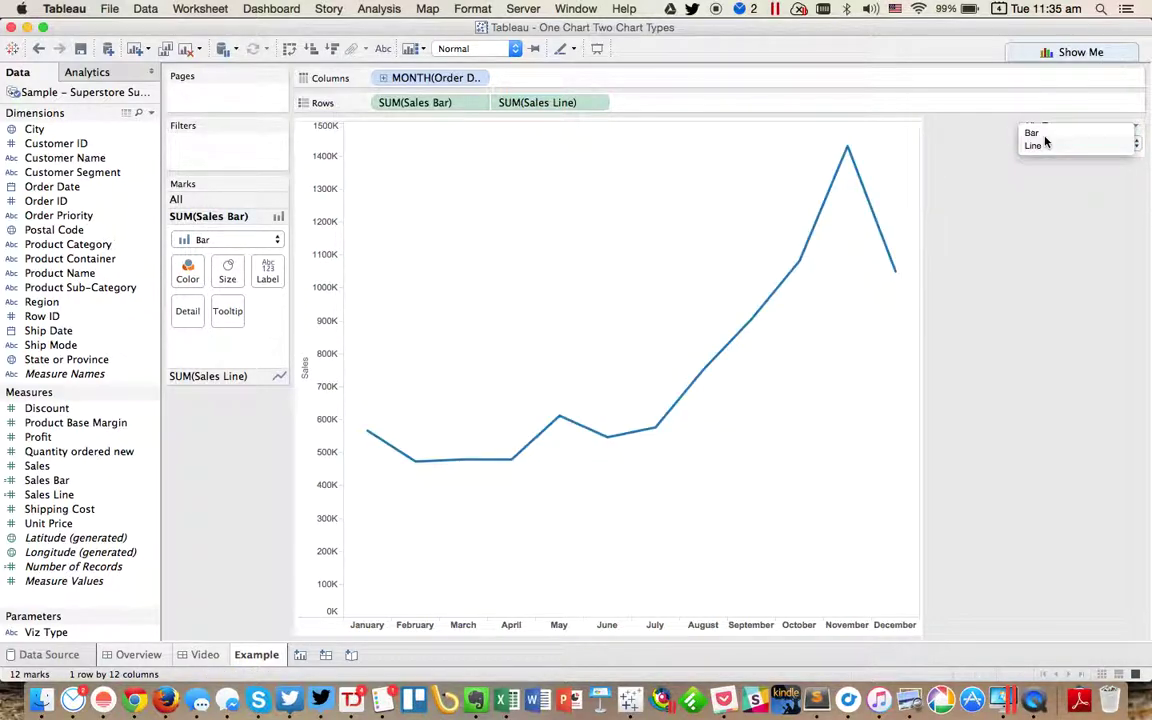
click(1040, 132)
click(1042, 146)
click(1045, 158)
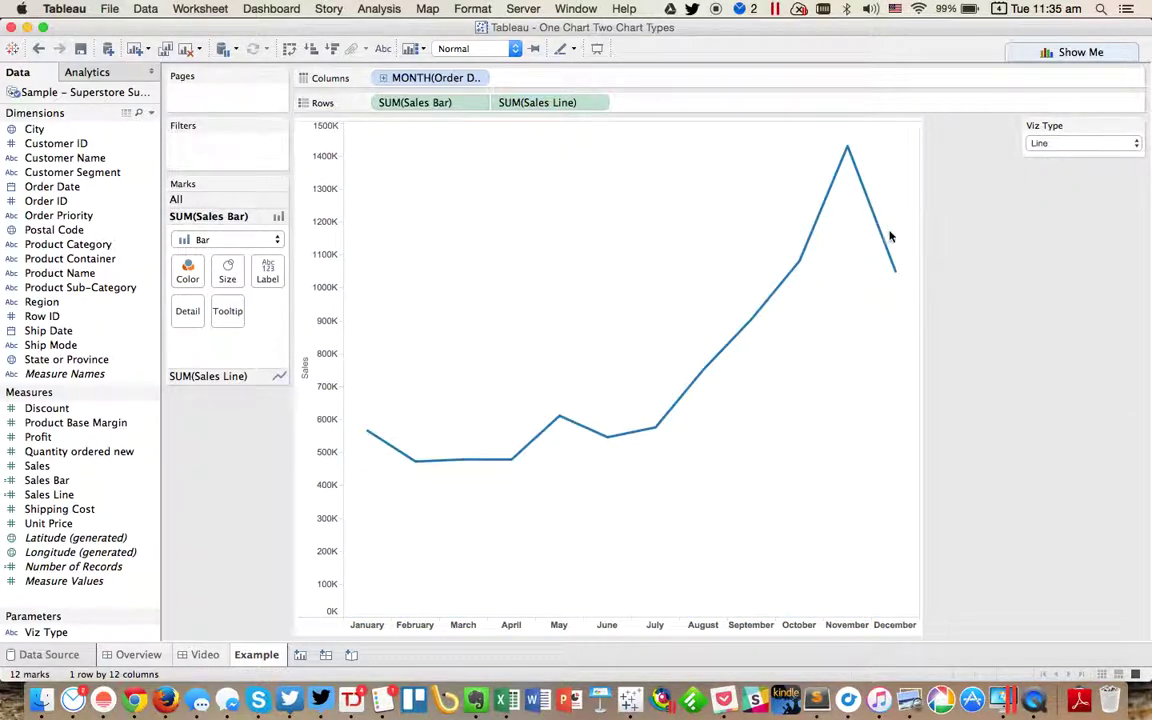
click(1048, 150)
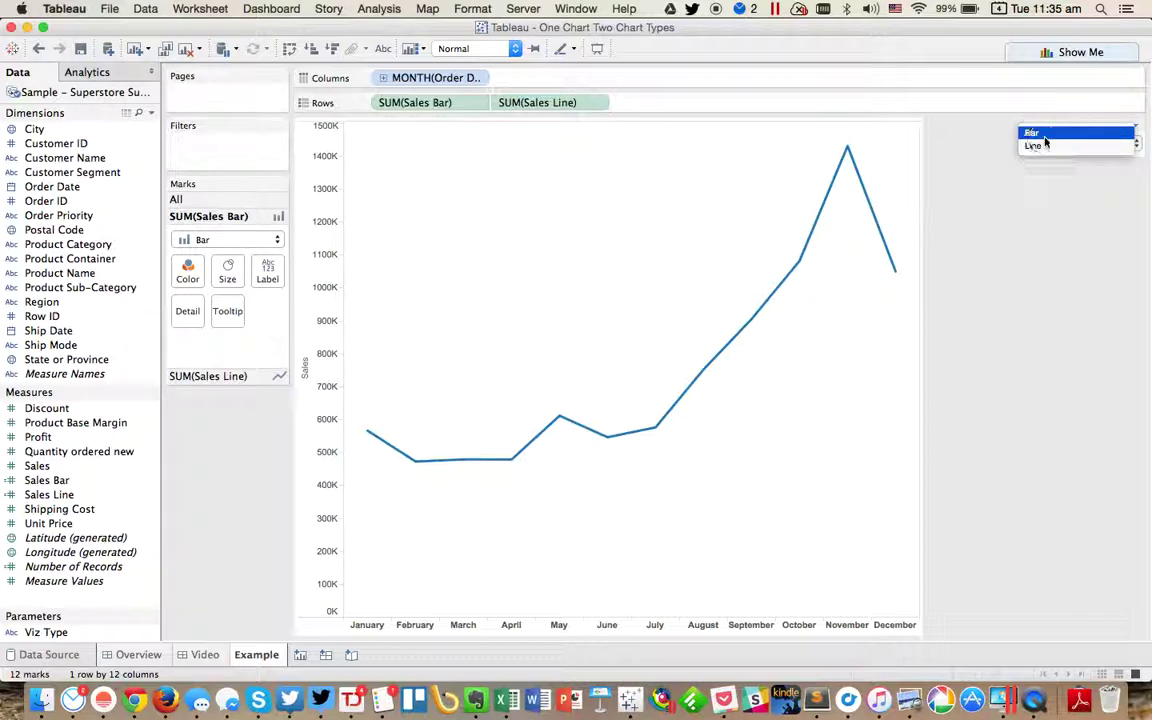
click(1042, 130)
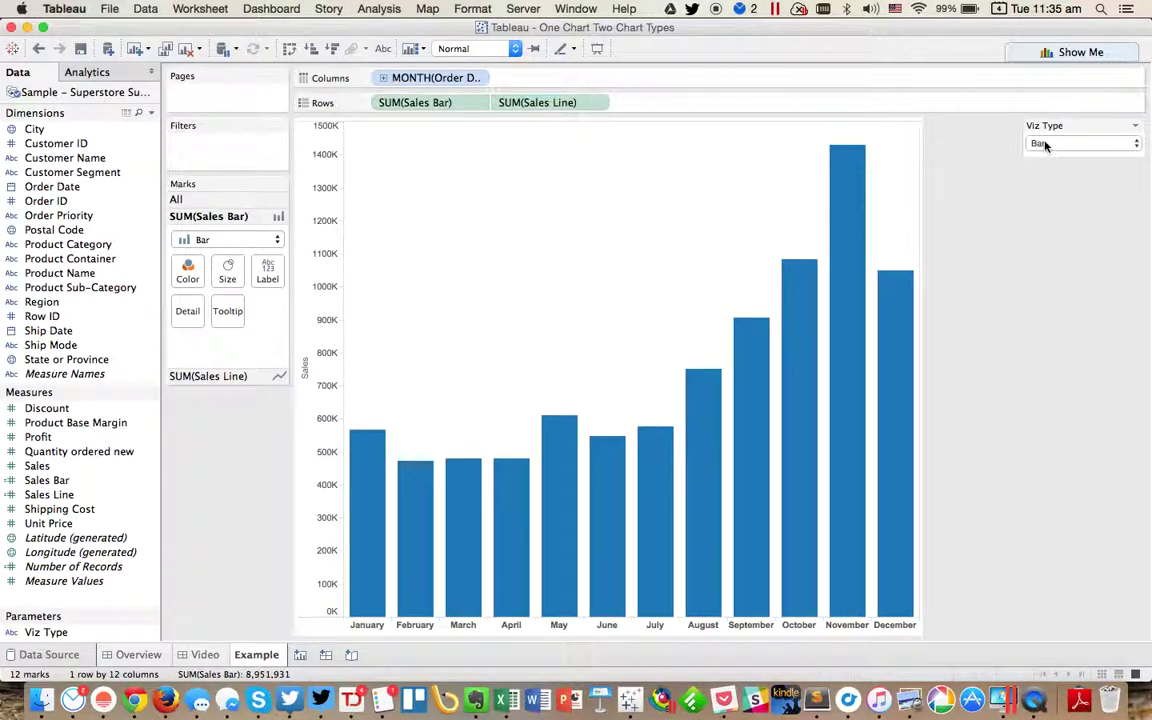